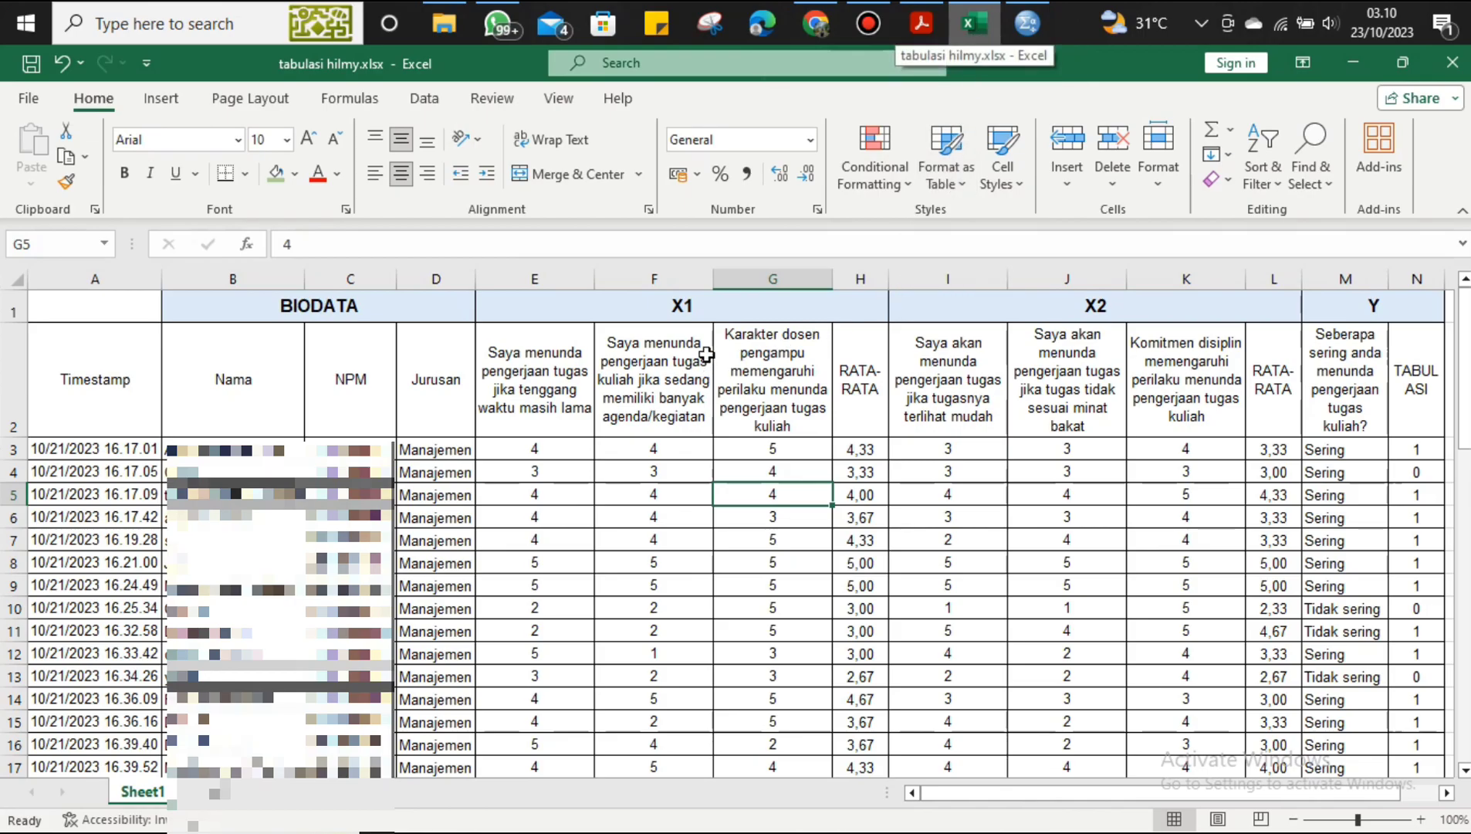
- Examine the questionnaire's headings for X1, X2 and Y, including the question columns and the X1 average column
scroll(714, 326, down, 1)
scroll(714, 326, up, 1)
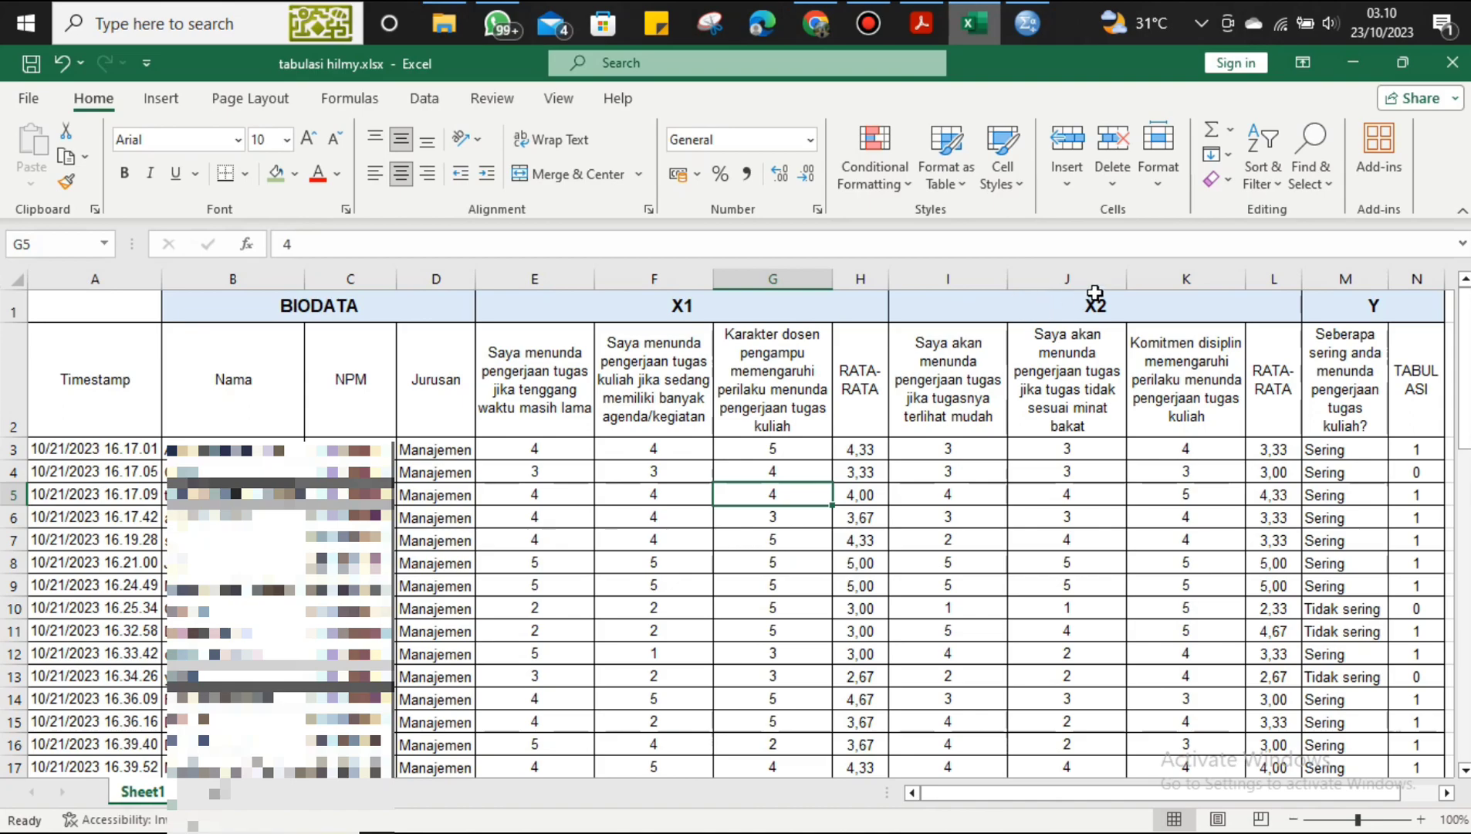
drag(948, 363, 1182, 362)
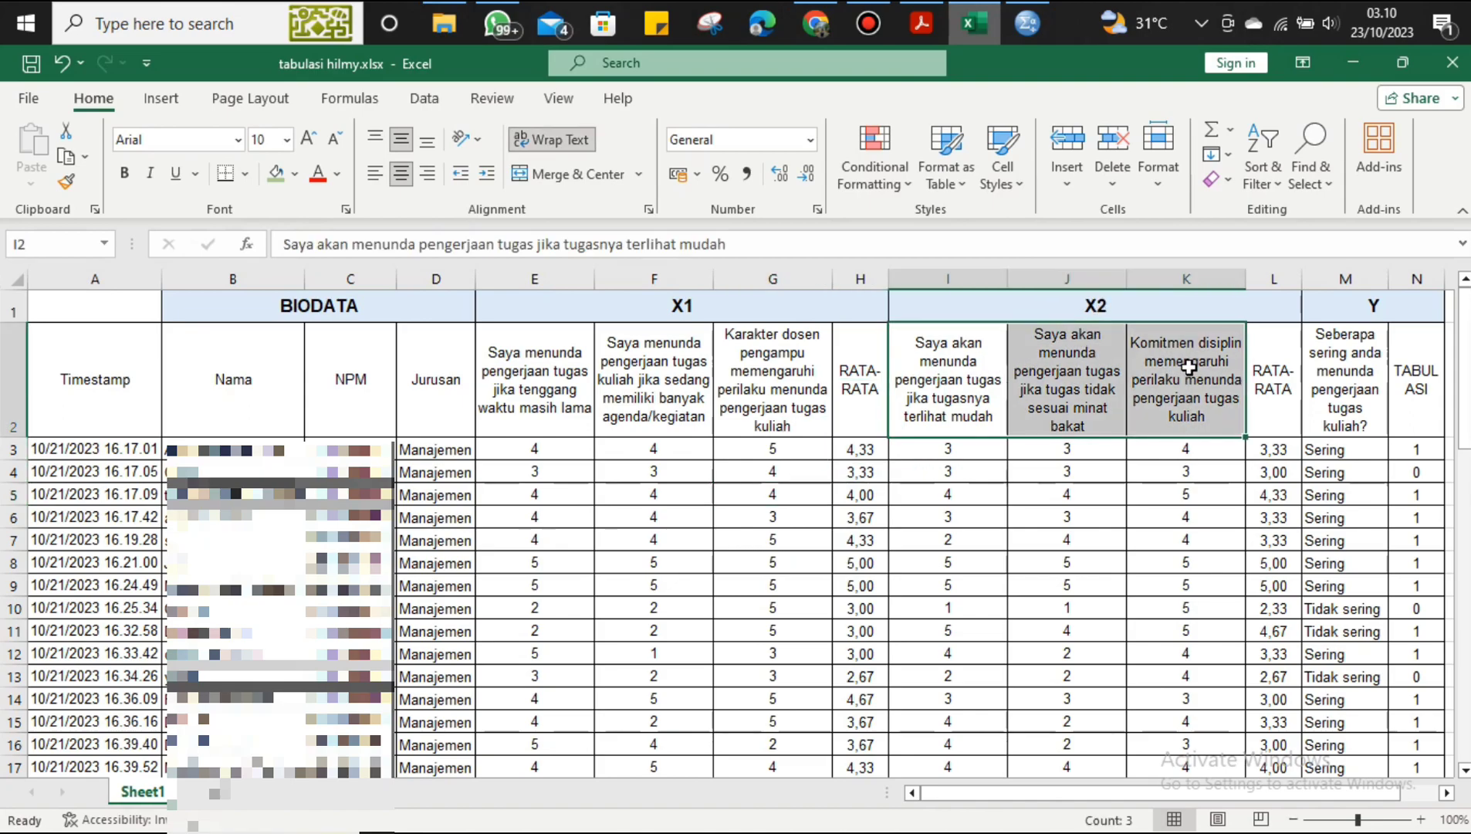
click(1347, 359)
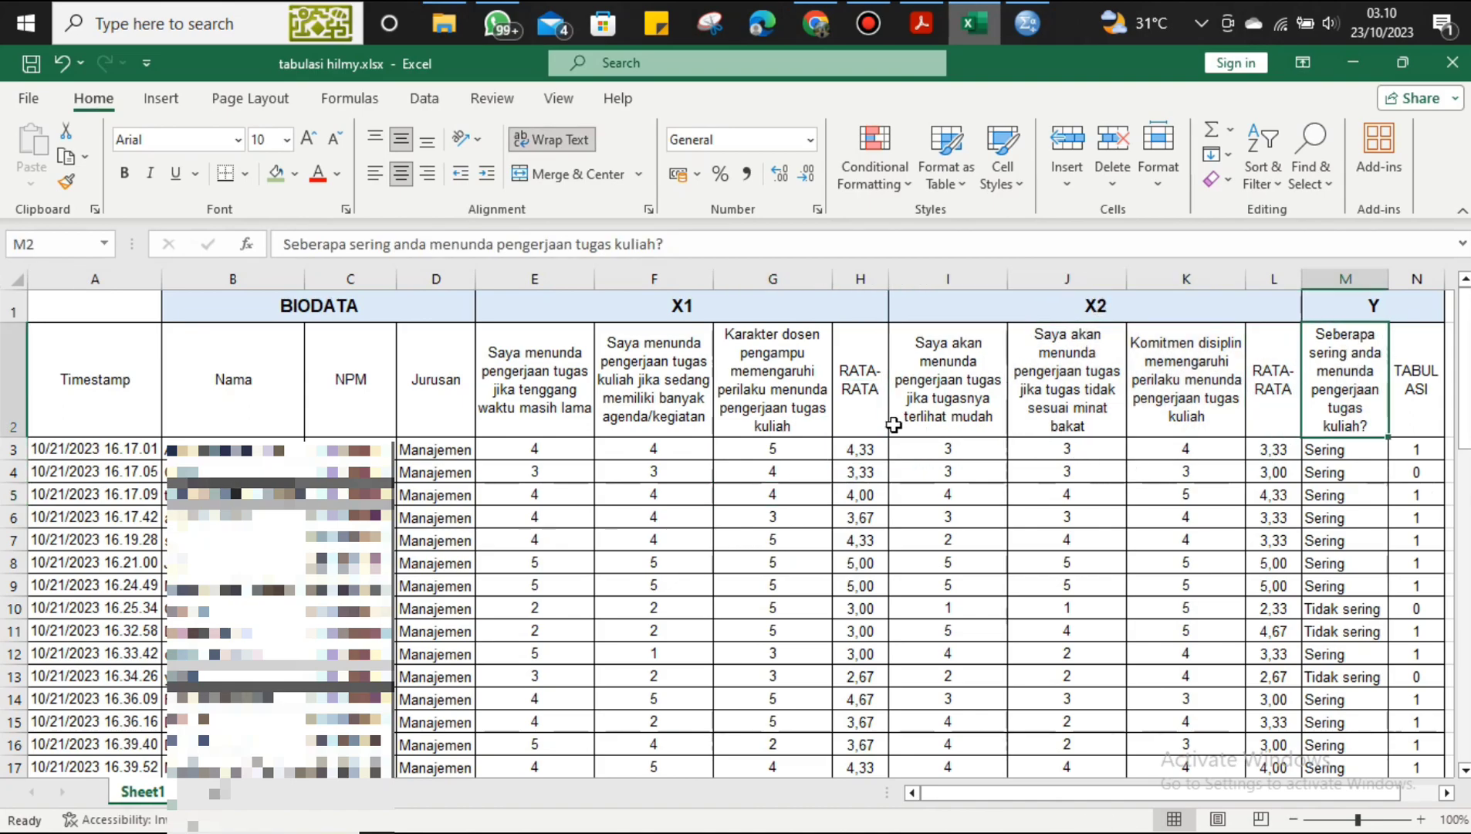
drag(561, 388, 770, 383)
click(841, 335)
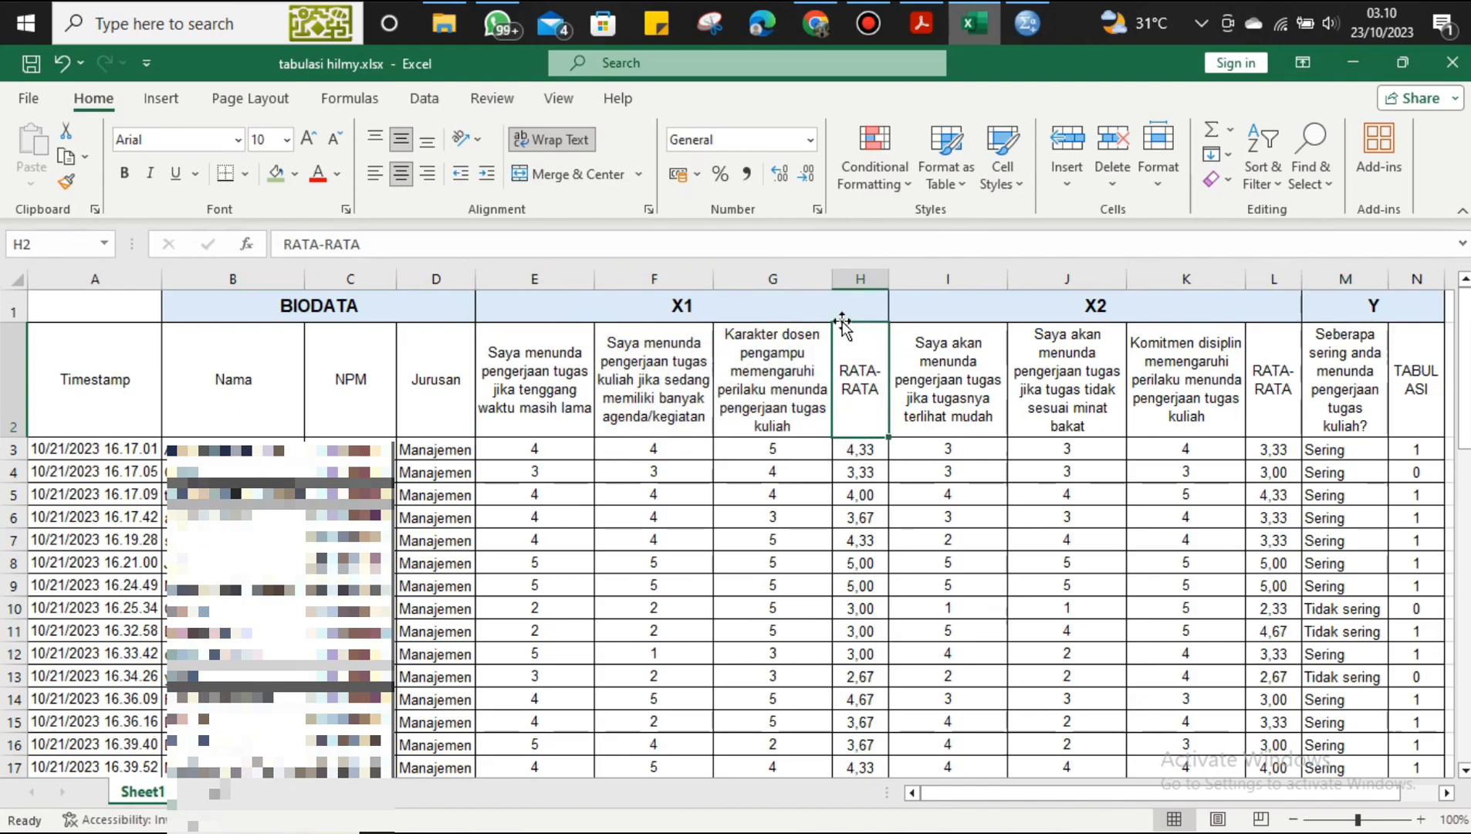
click(841, 302)
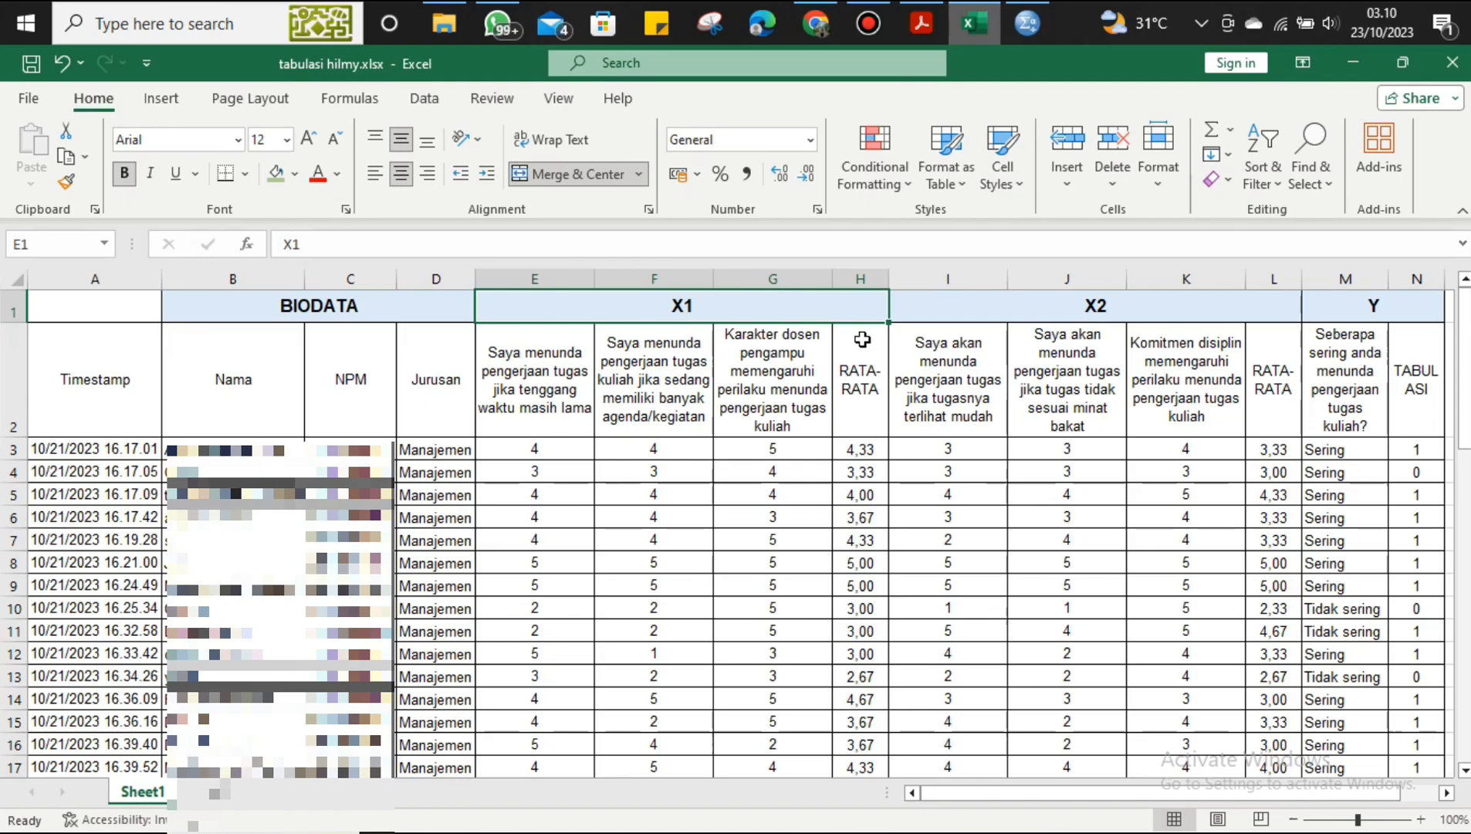
- Review the questionnaire responses from the first data row down to the last filled row
scroll(880, 410, down, 3)
scroll(881, 409, up, 3)
scroll(884, 399, down, 1)
scroll(886, 398, up, 1)
scroll(743, 517, down, 2)
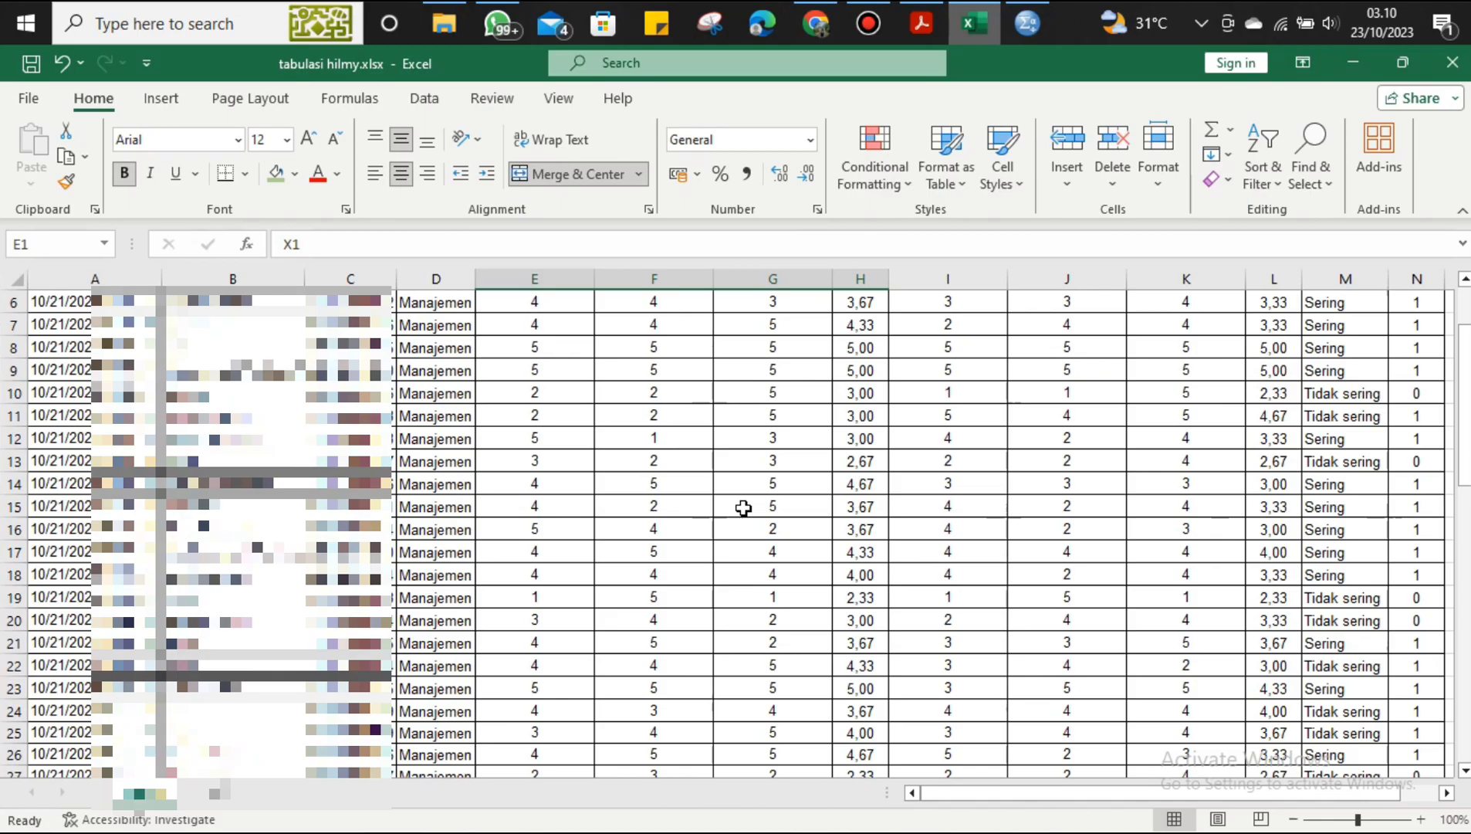
scroll(741, 511, down, 2)
scroll(741, 510, down, 10)
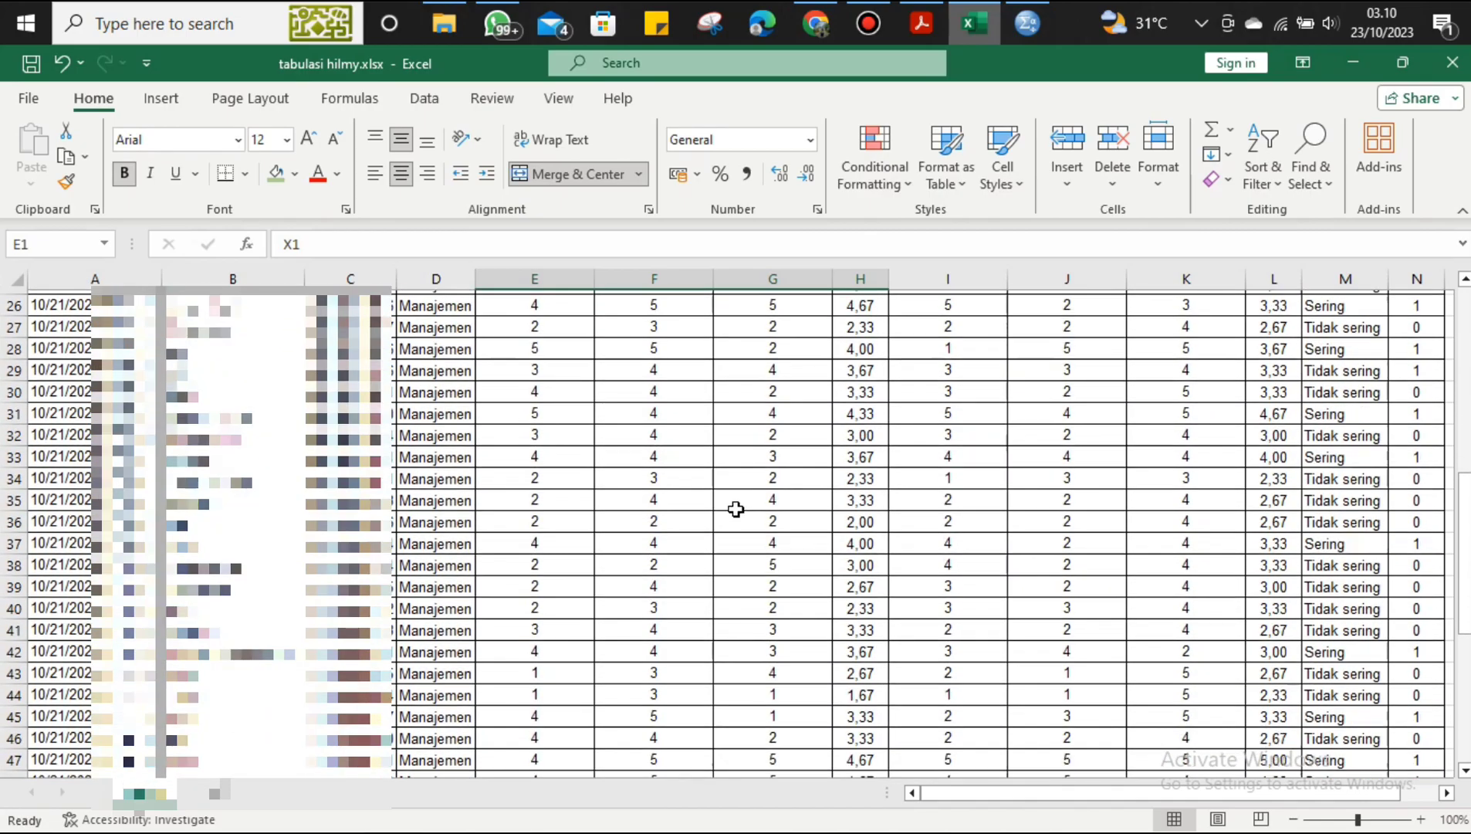
scroll(734, 507, down, 2)
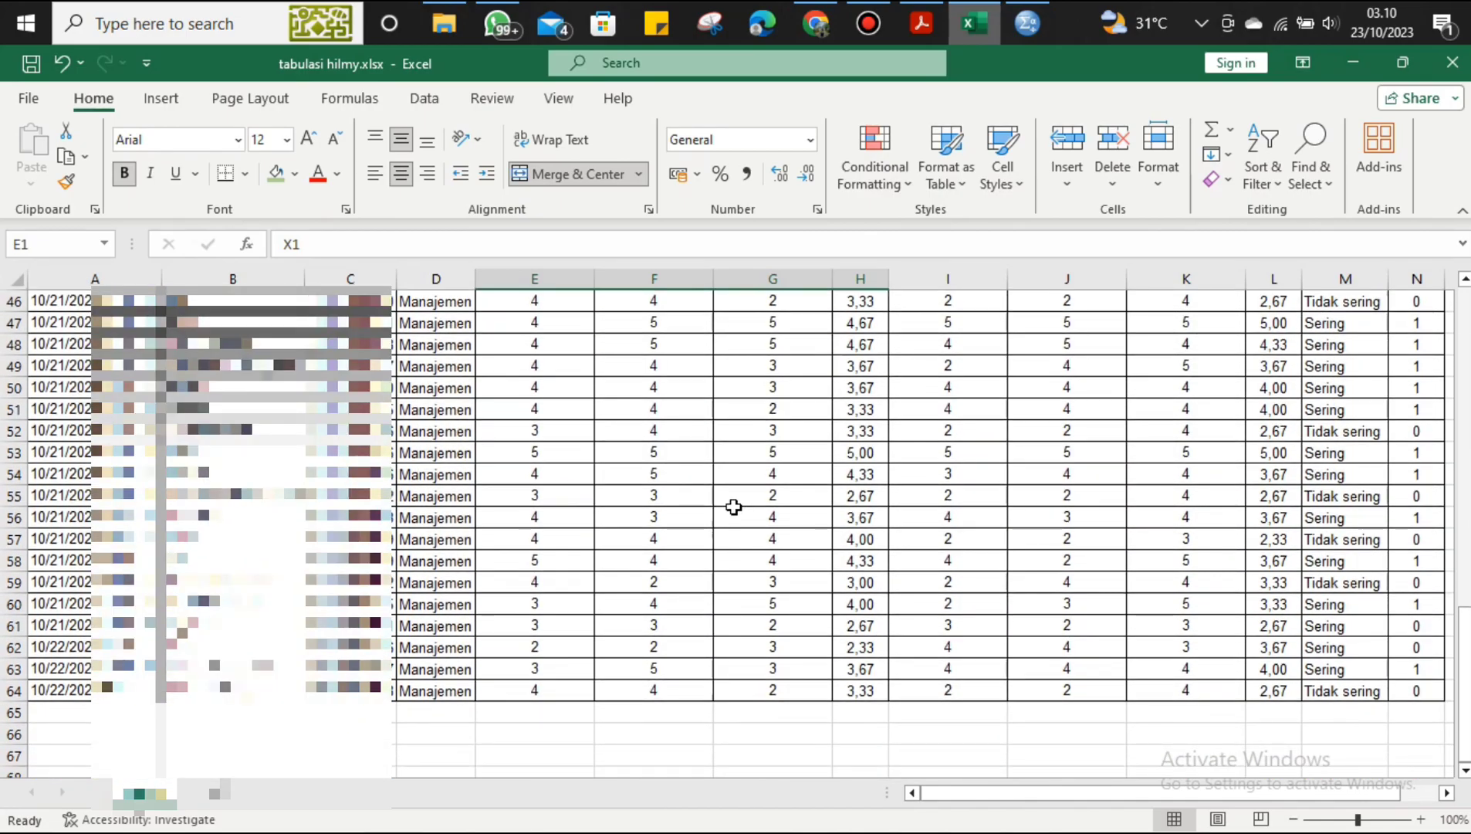
scroll(734, 508, up, 10)
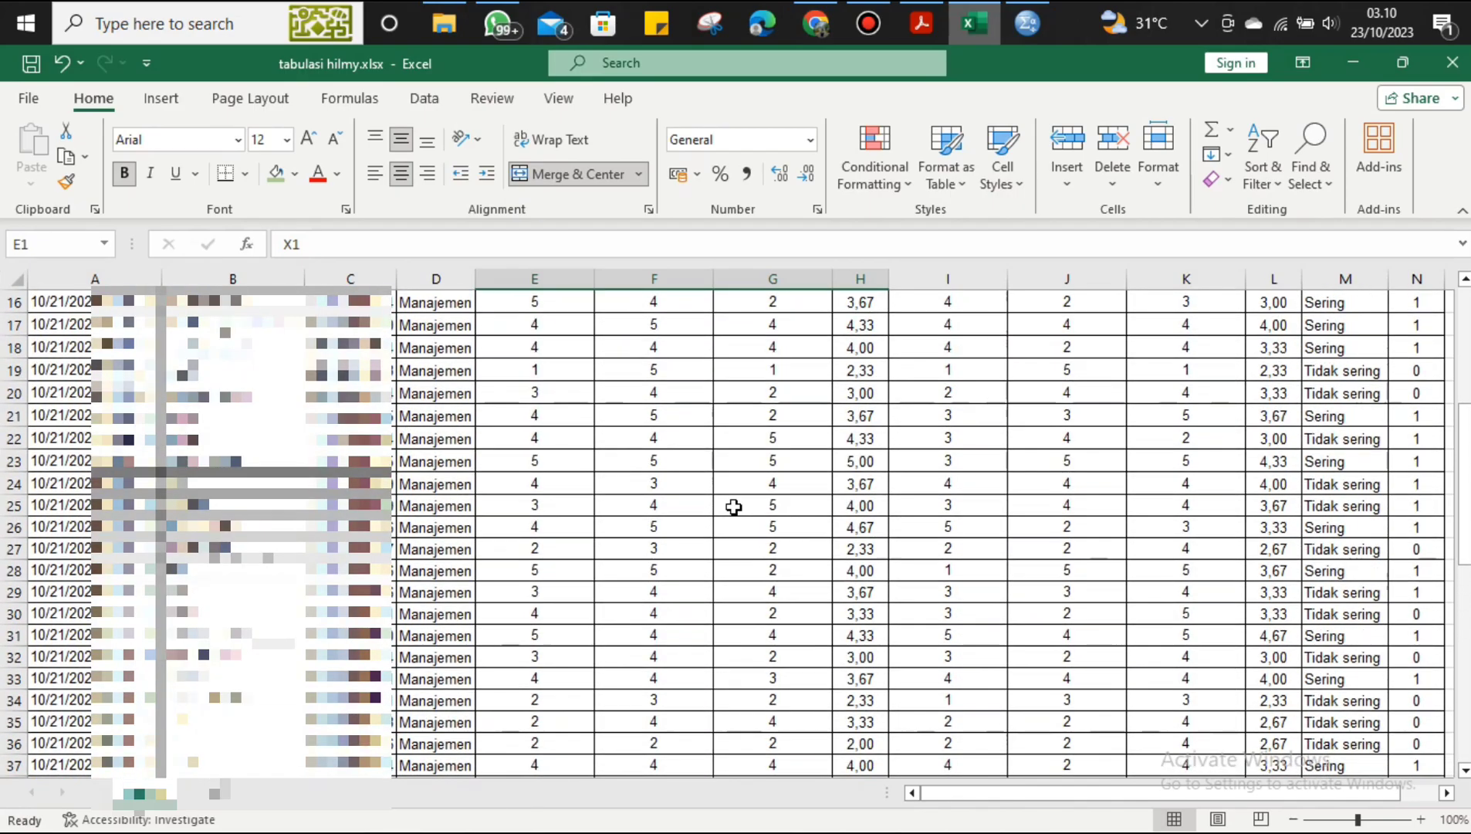
scroll(733, 507, up, 5)
- Count the respondents by selecting the Nama column entries from B3 to B64
drag(268, 470, 267, 456)
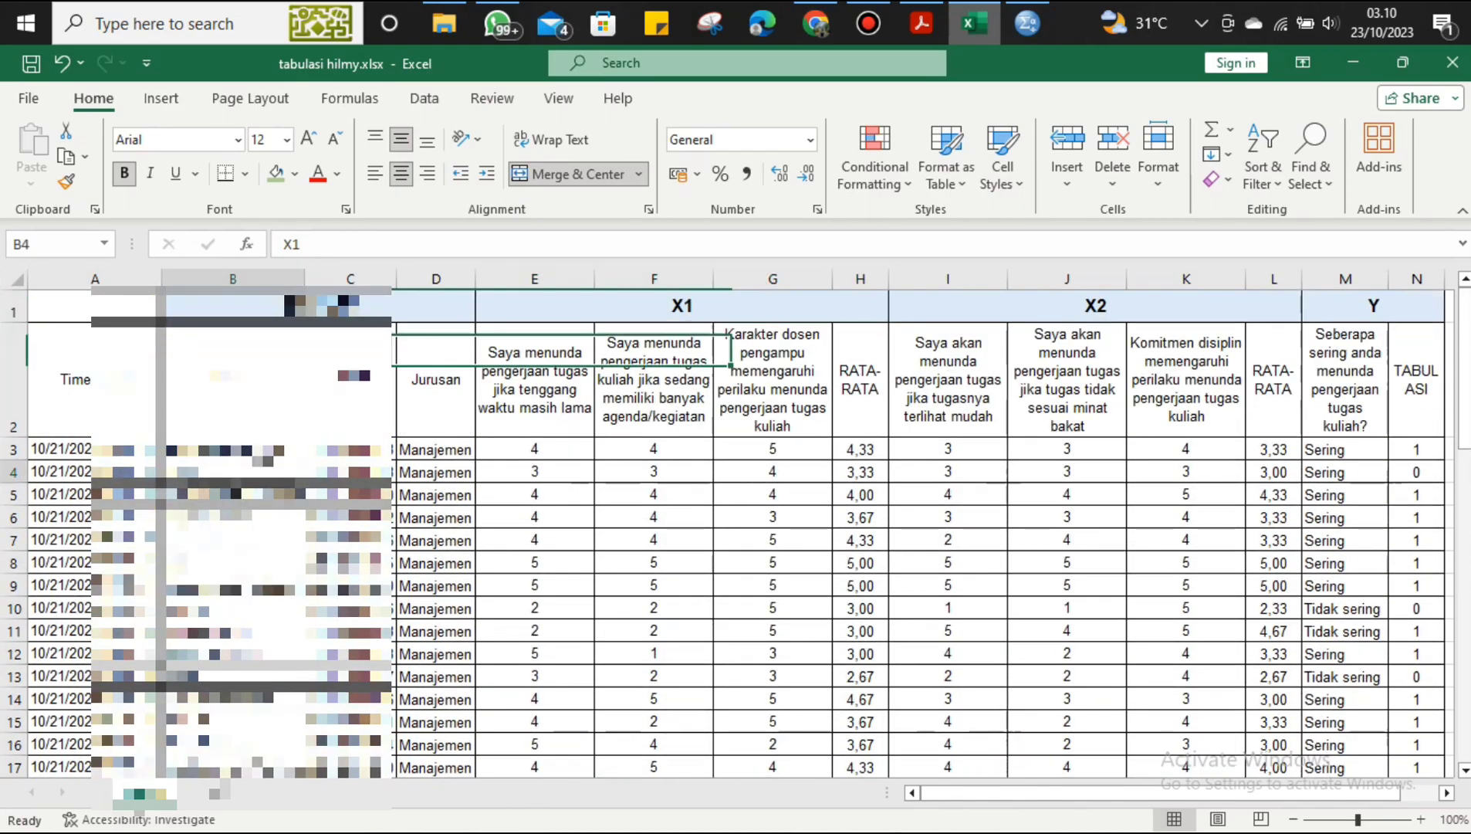
click(262, 450)
scroll(268, 471, down, 18)
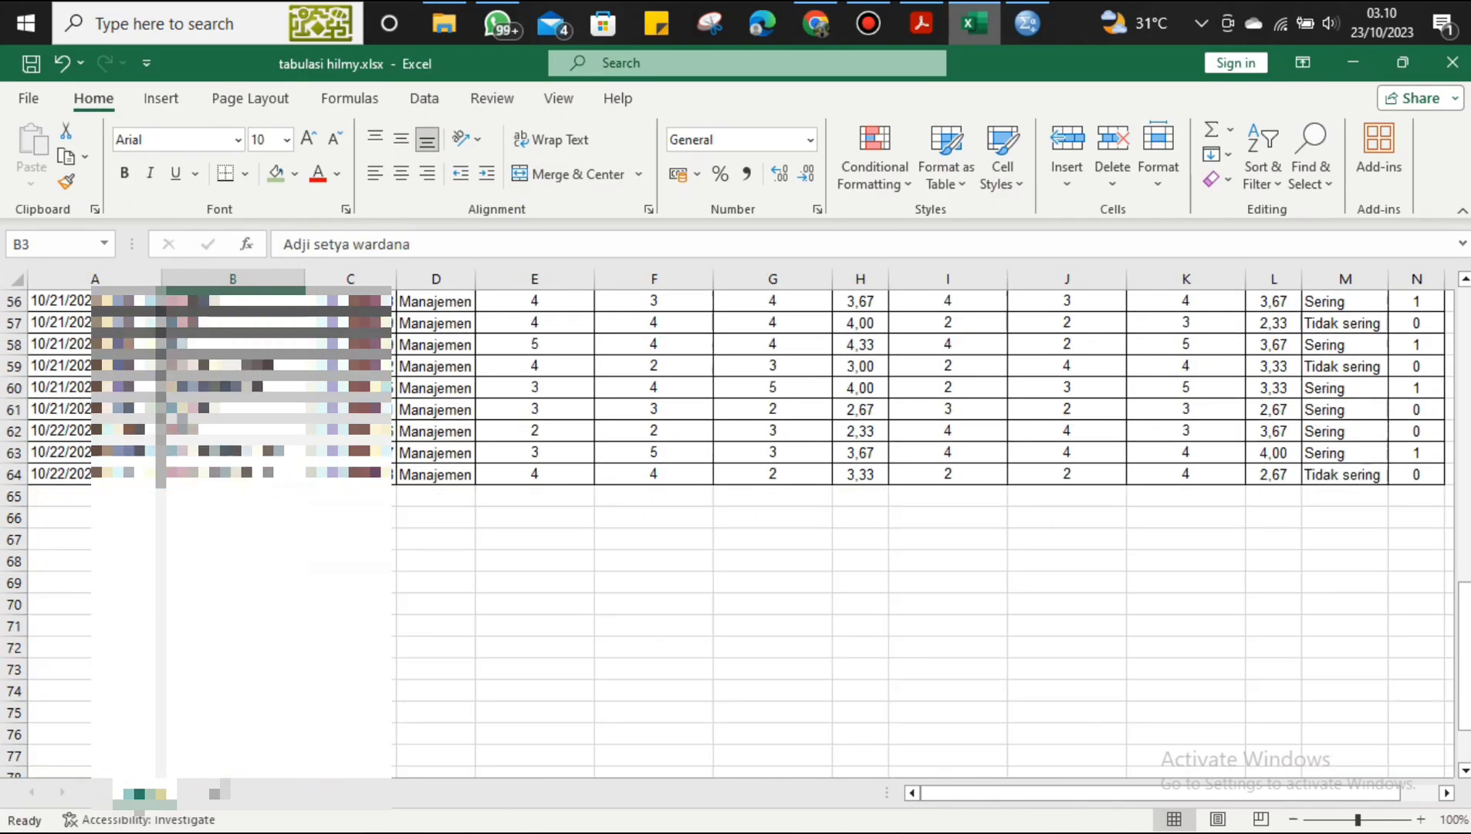
shift+click(268, 475)
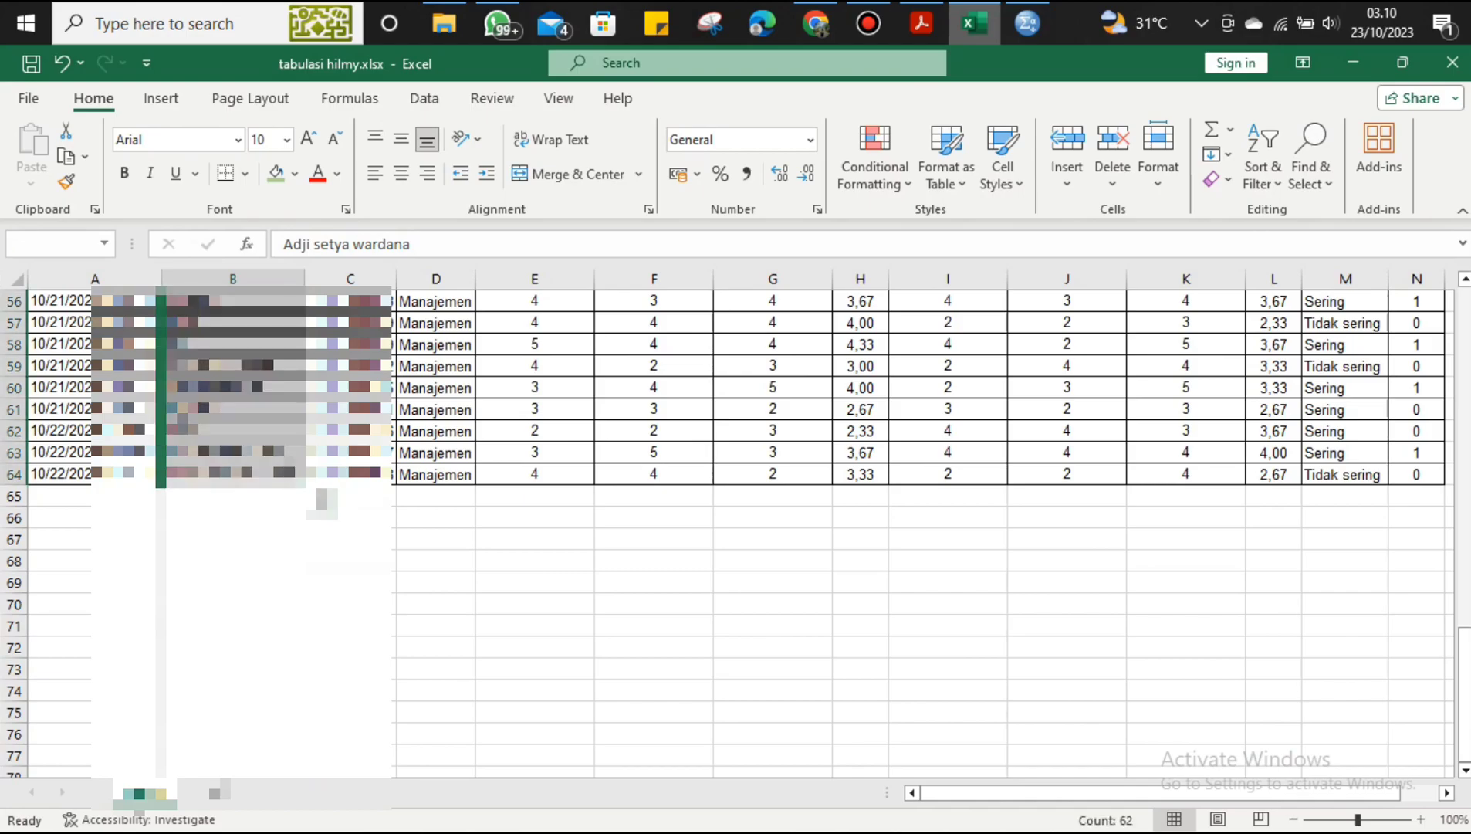
scroll(348, 456, up, 8)
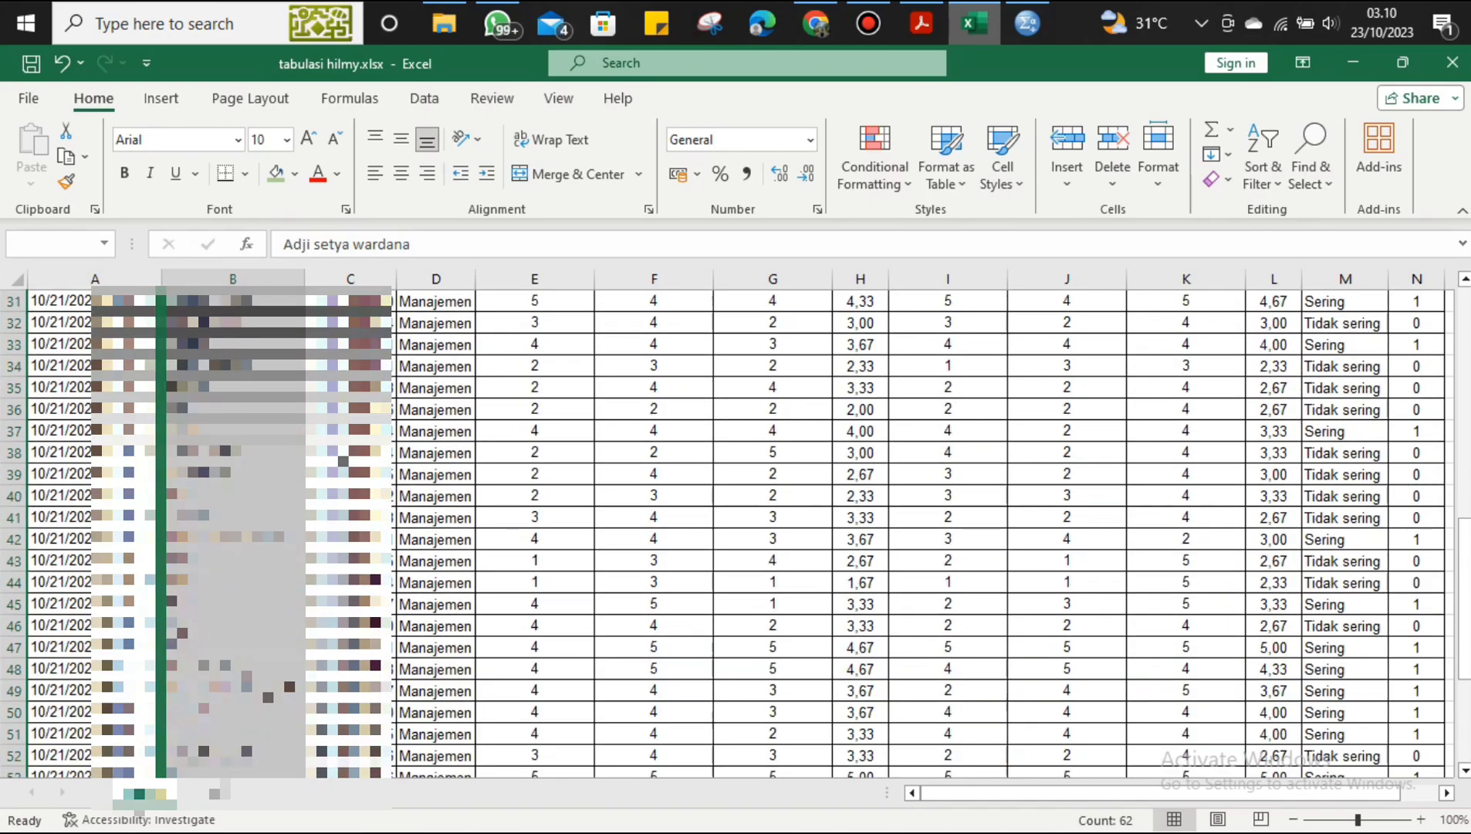
scroll(347, 464, up, 10)
click(534, 450)
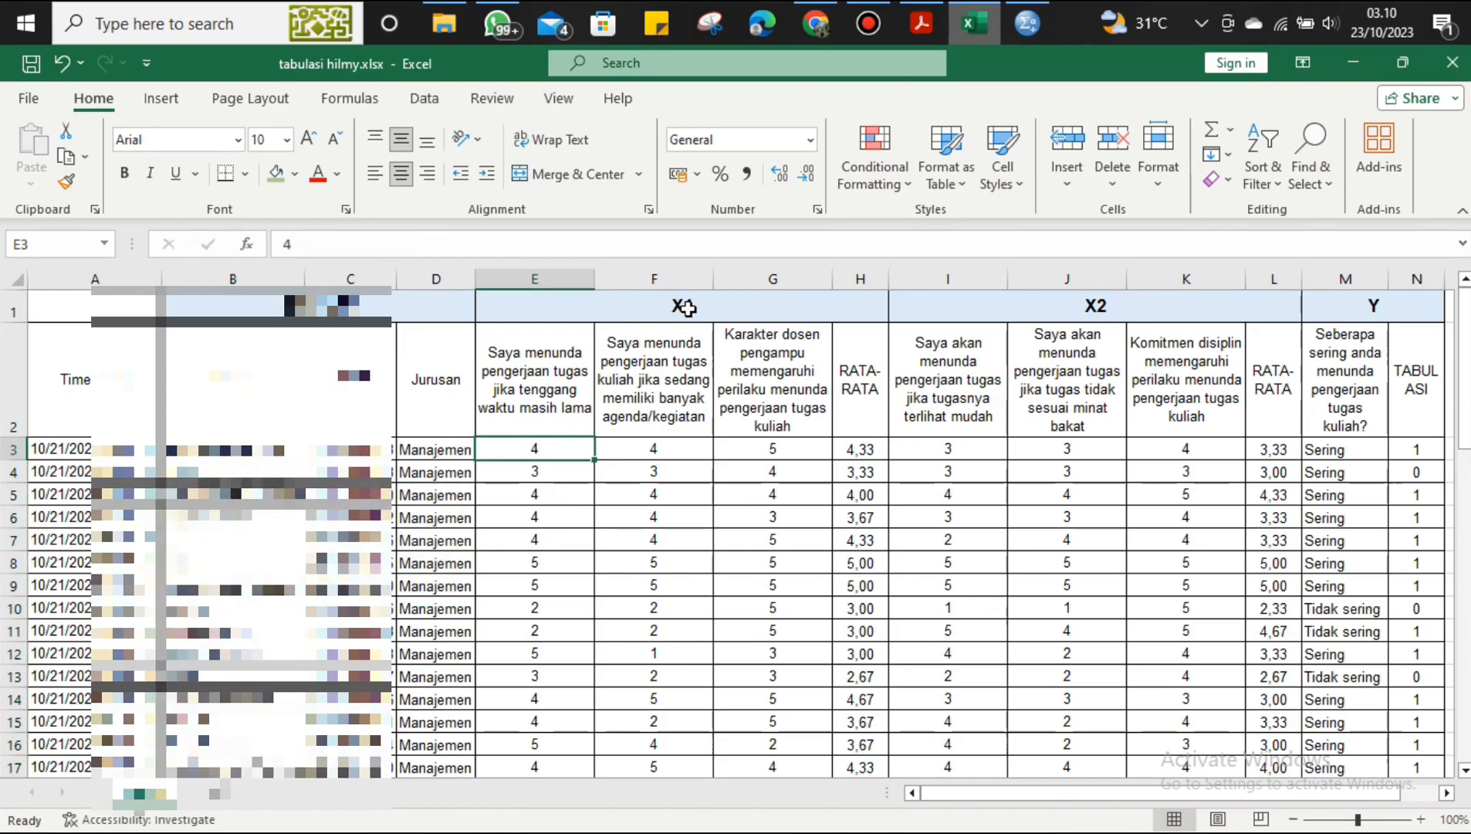
- Switch to SPSS Statistics and define three variables named X1, X2 and Y in Variable View
click(1028, 23)
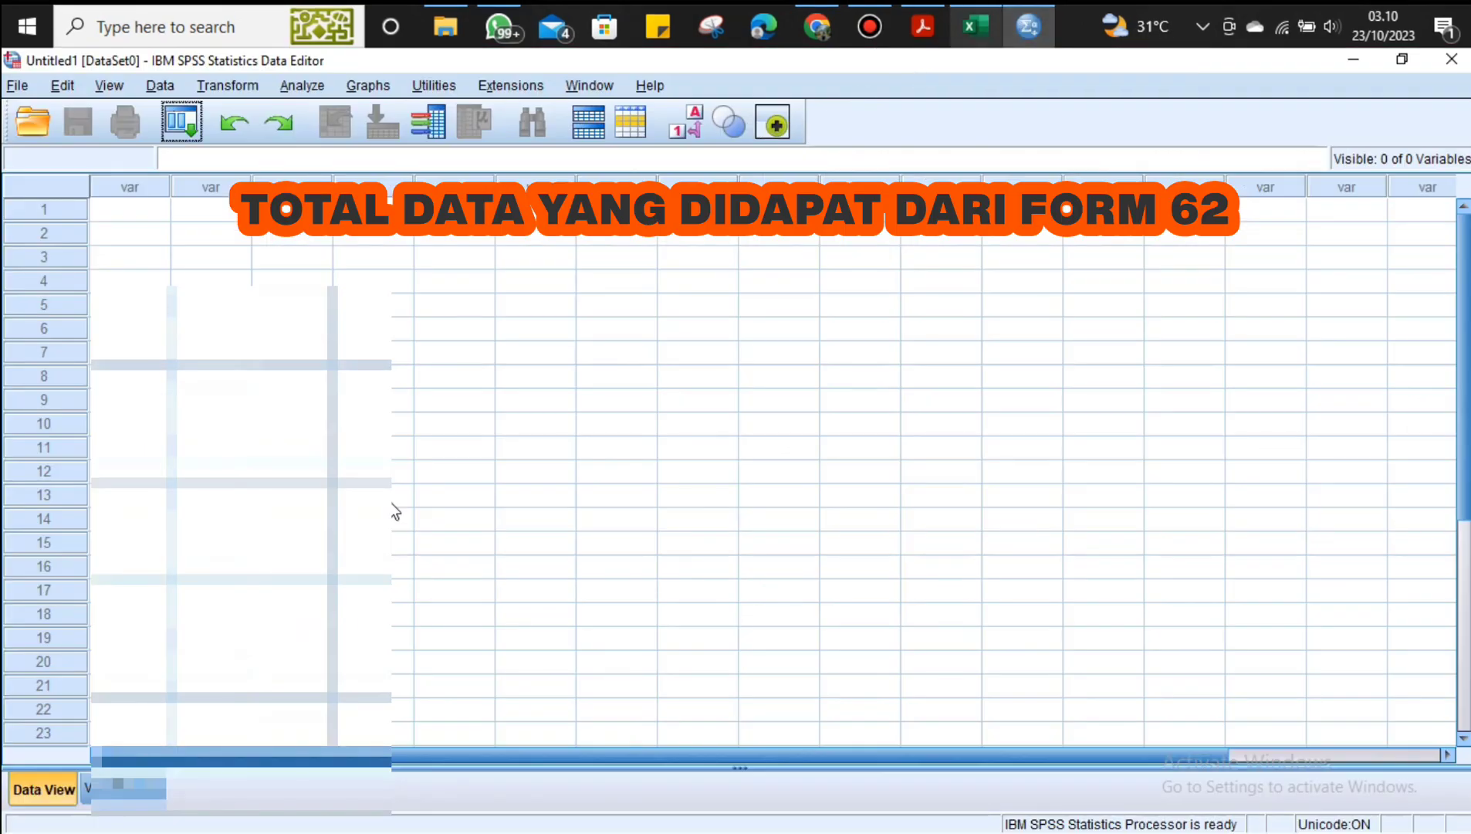
click(116, 787)
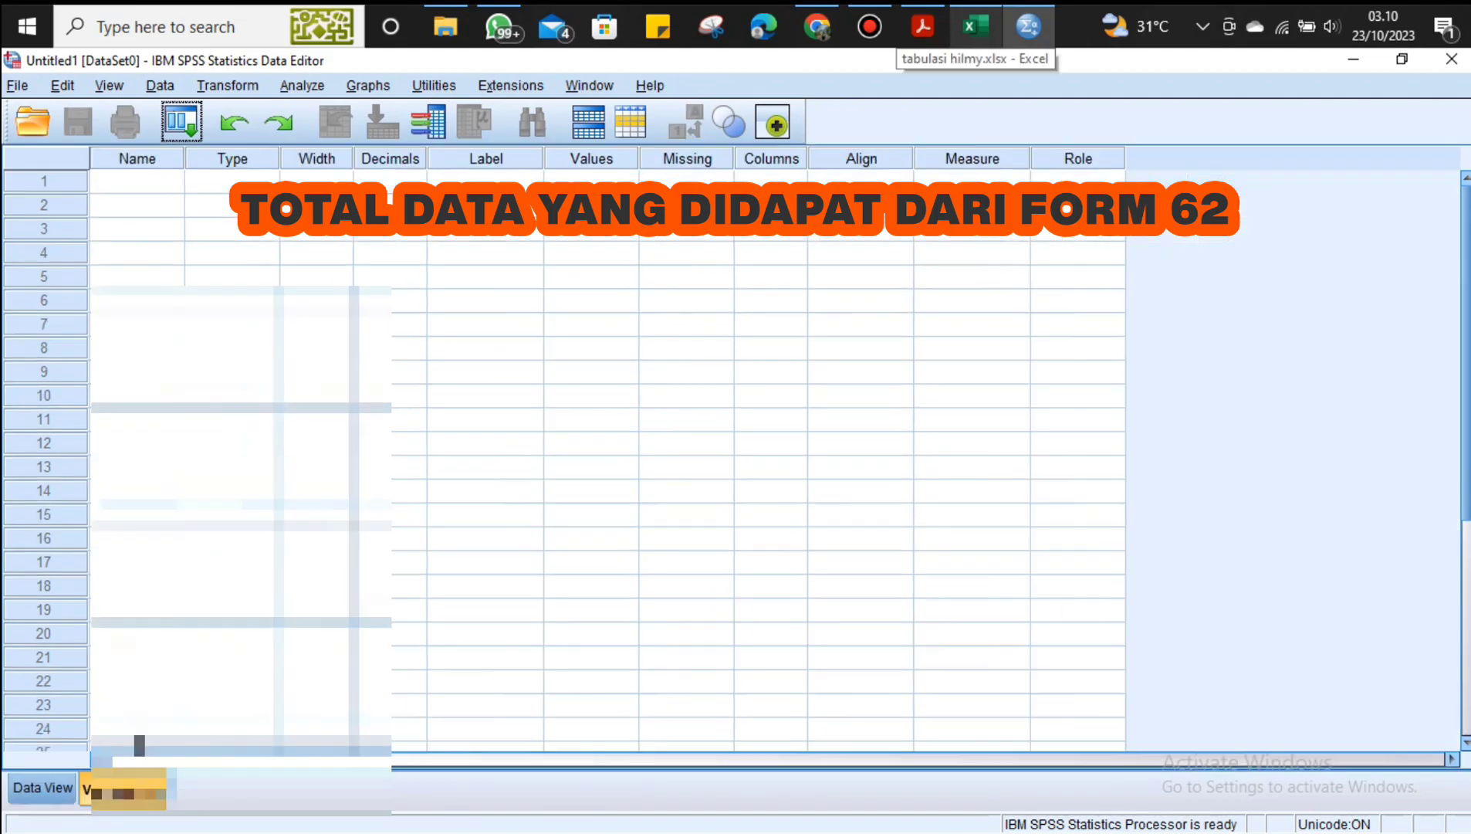
click(154, 184)
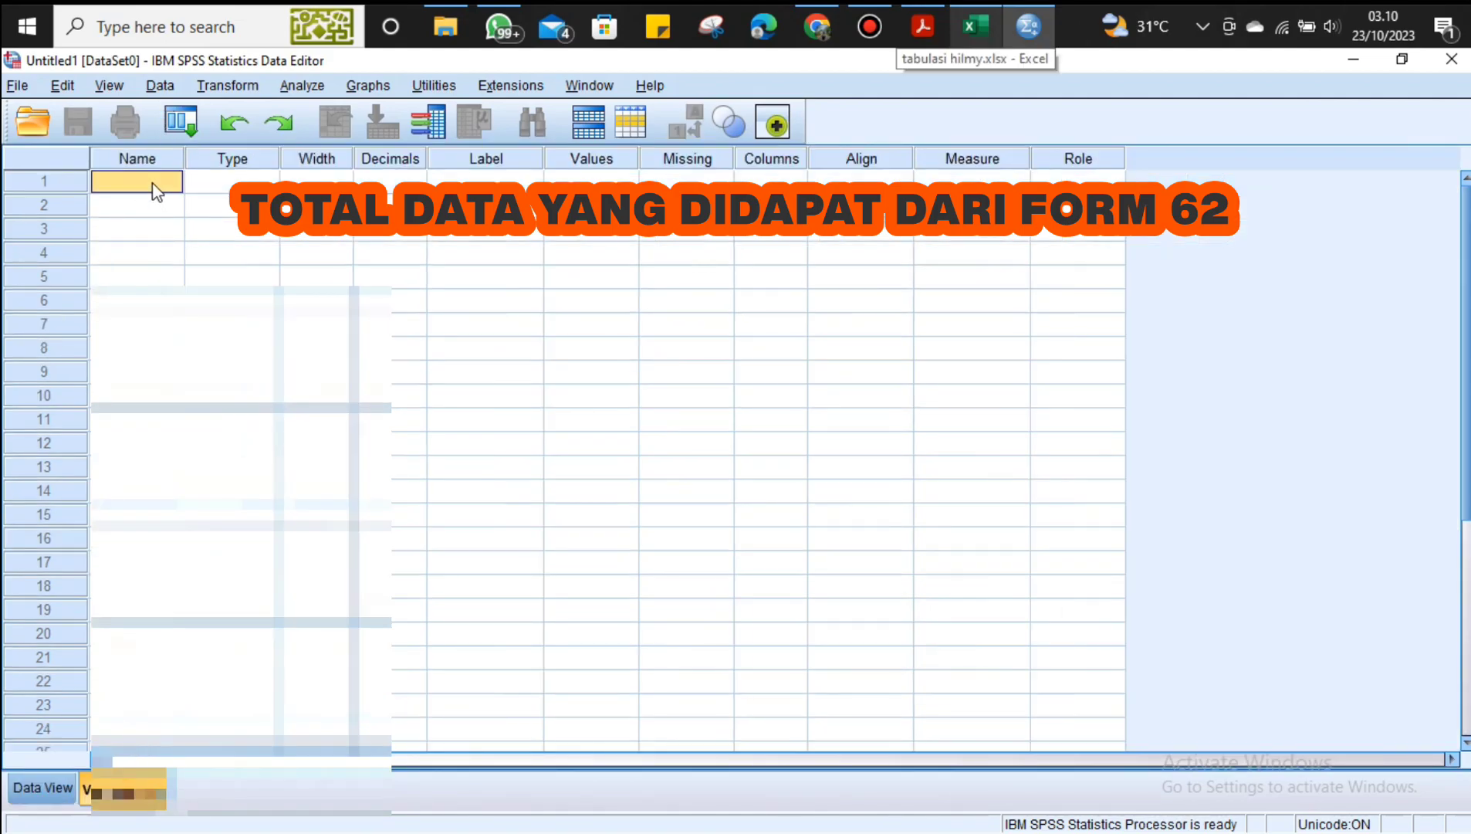
text(x)
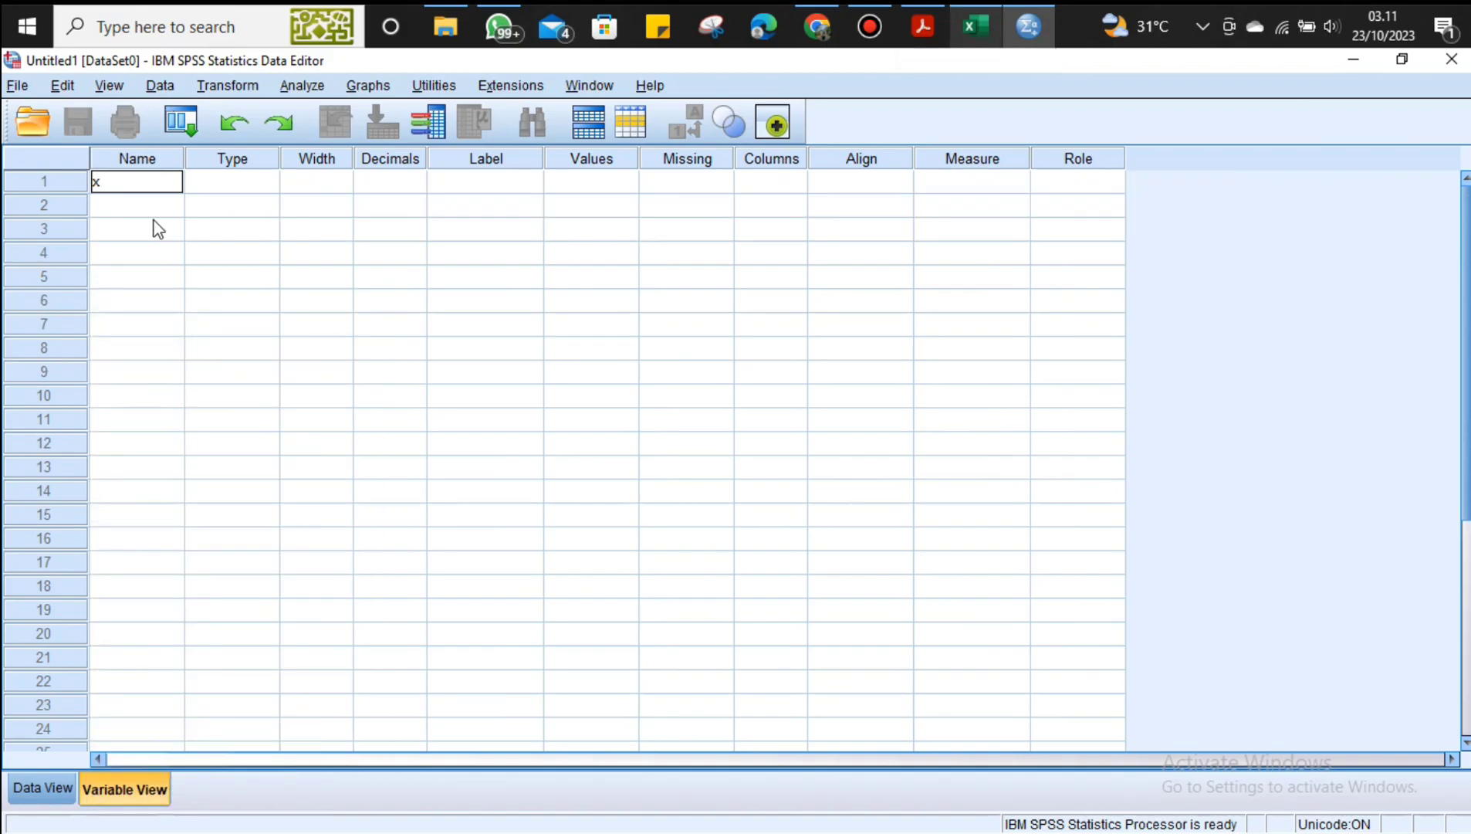
key(Return)
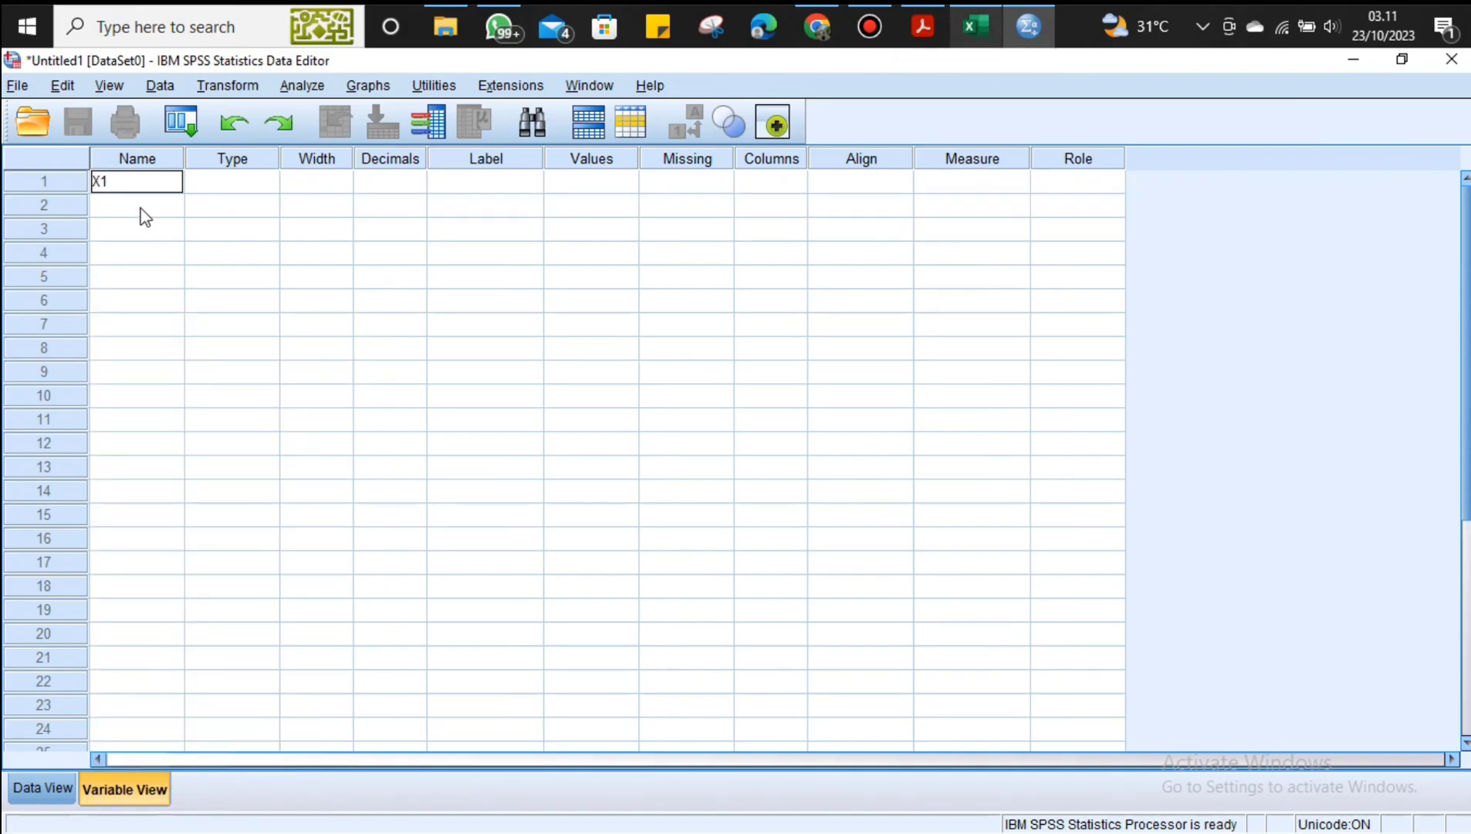
text(X2)
key(Return)
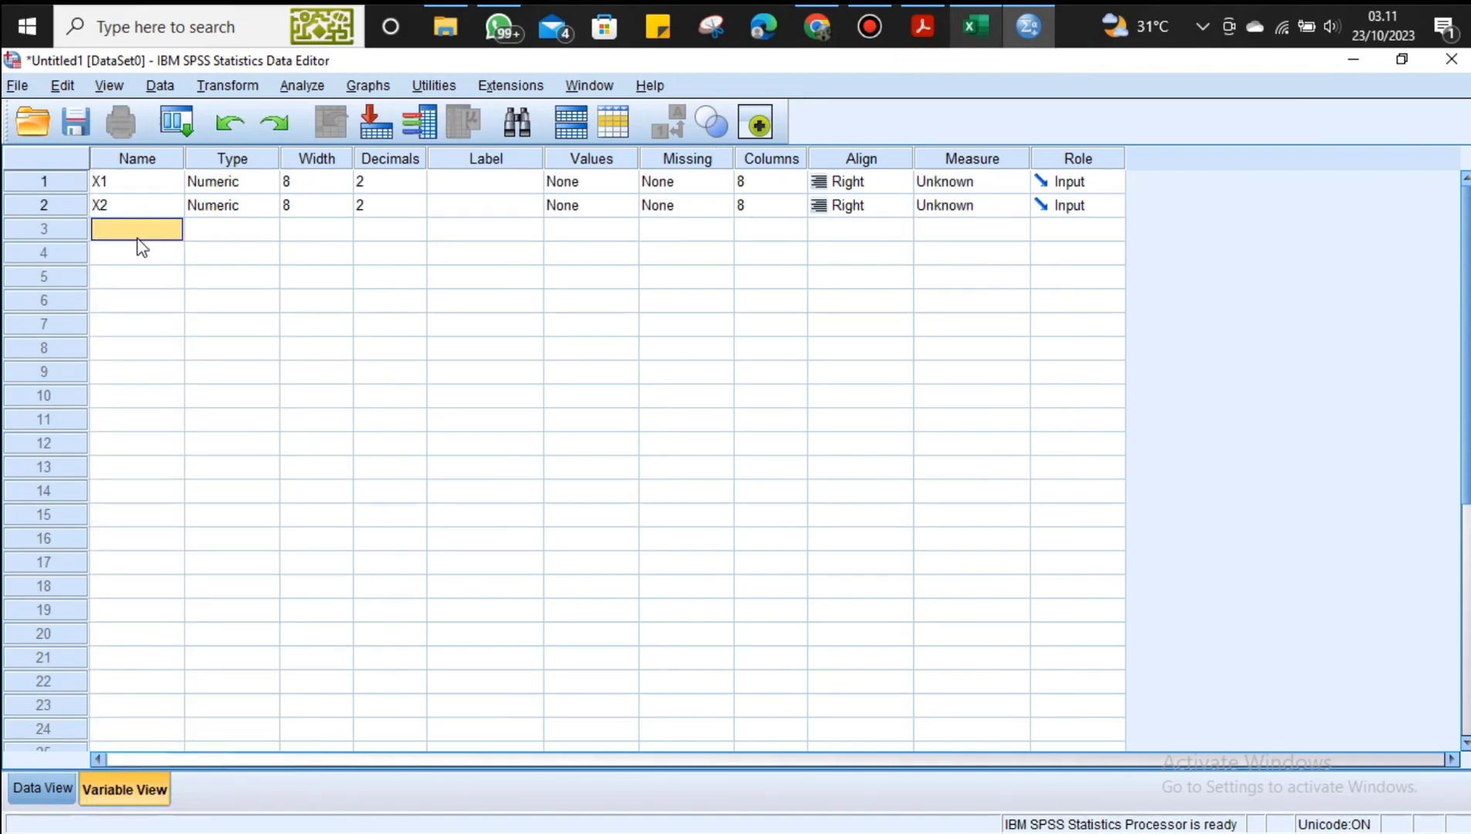
text(Y)
- Label variable X1 as MOTIVASI, X2 as KEMAMPUAN and Y as PENUNDAAN
click(481, 184)
text(MOTIVASI)
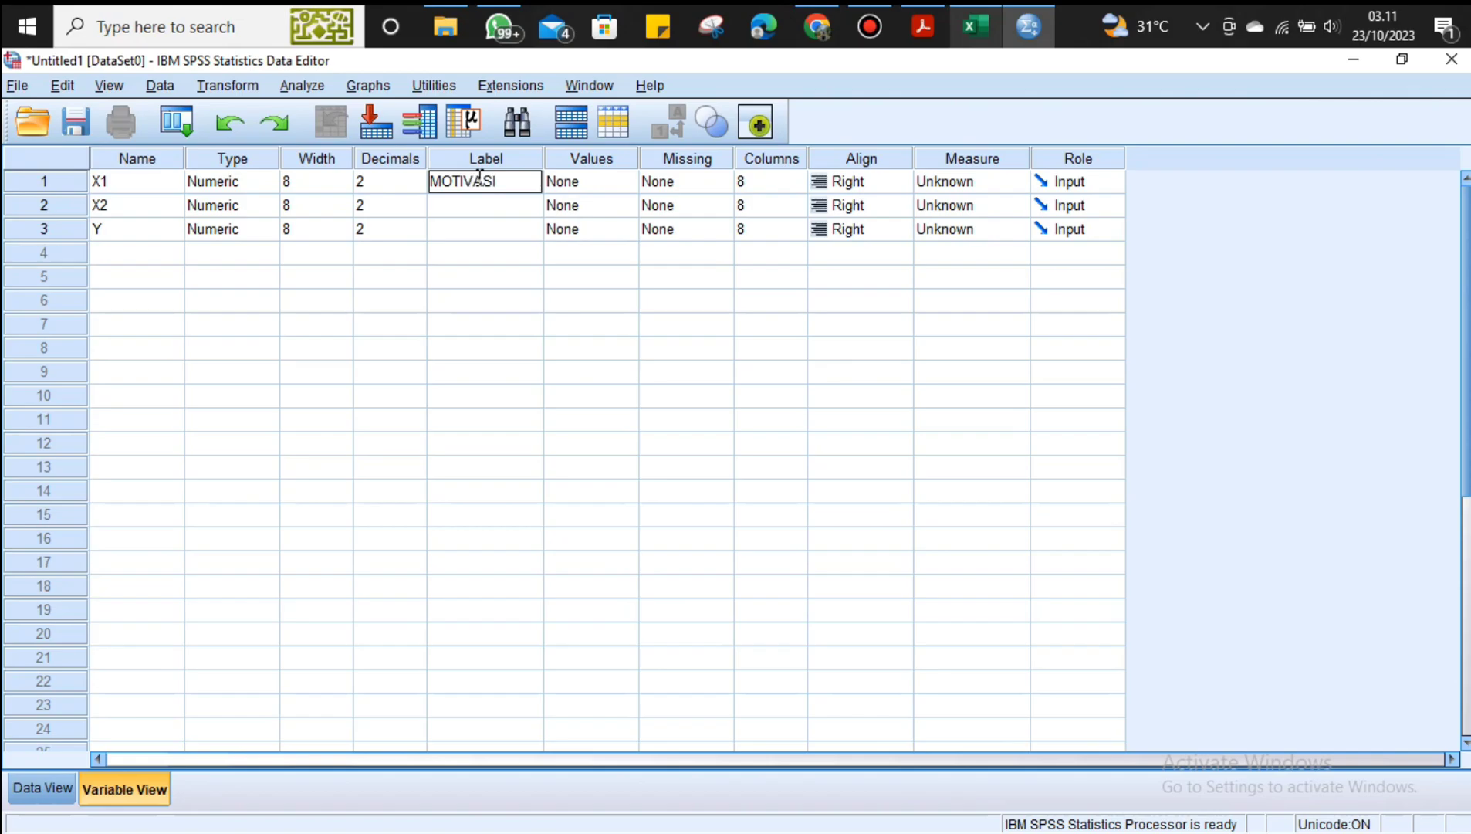
key(Tab)
key(Left)
key(Down)
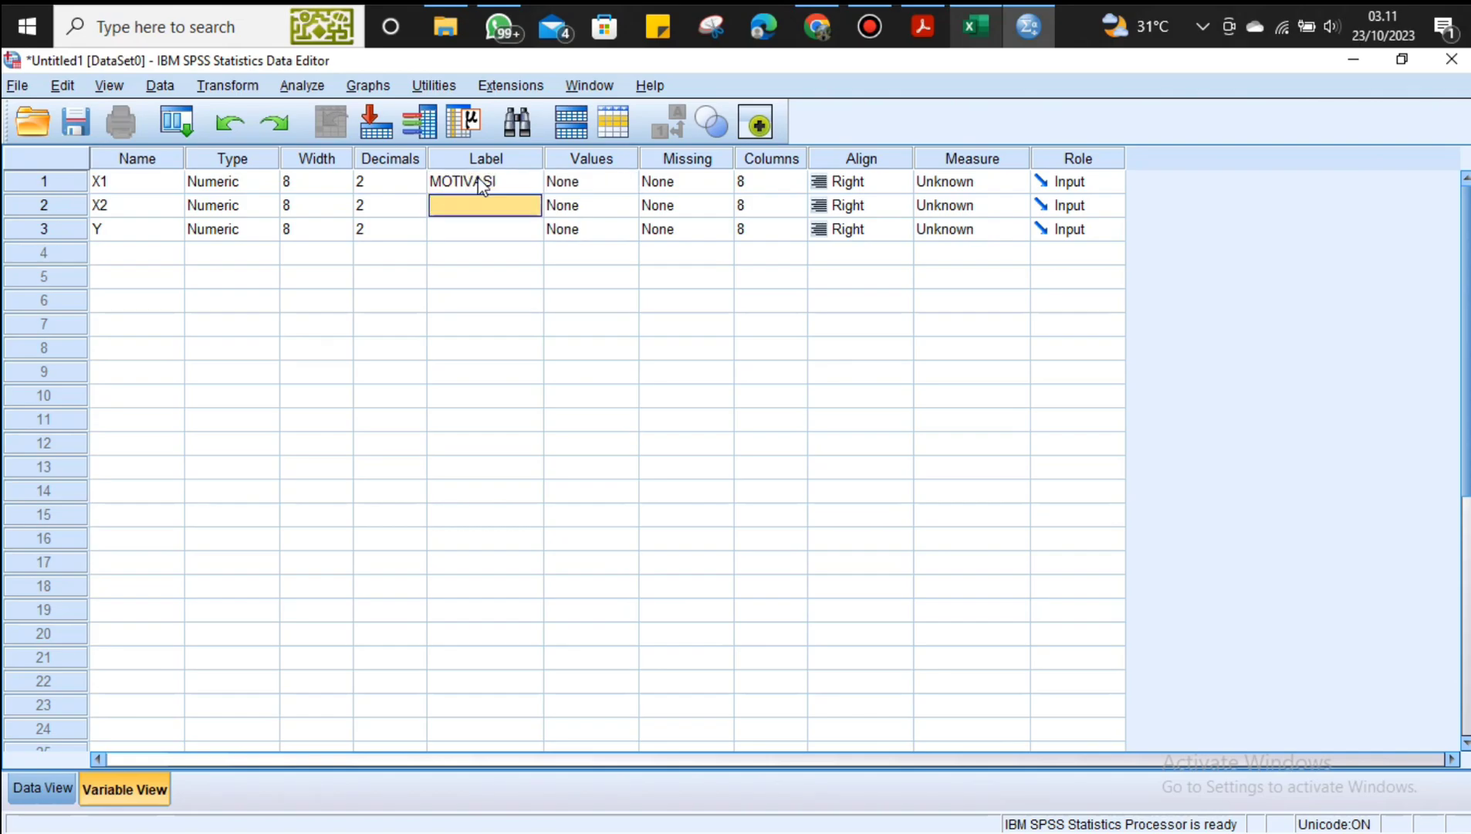
text(KEMAMPUAN)
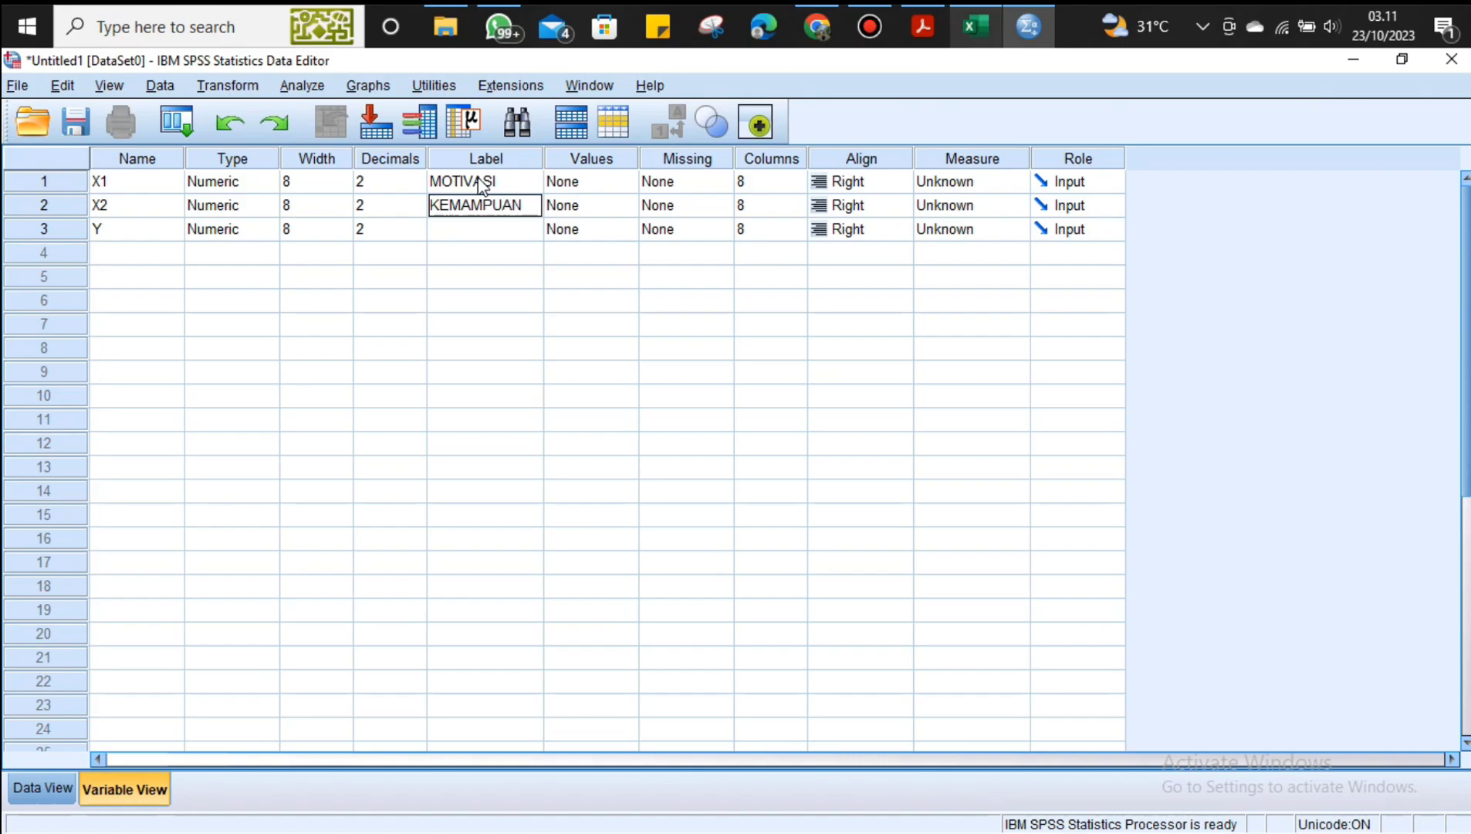
key(Return)
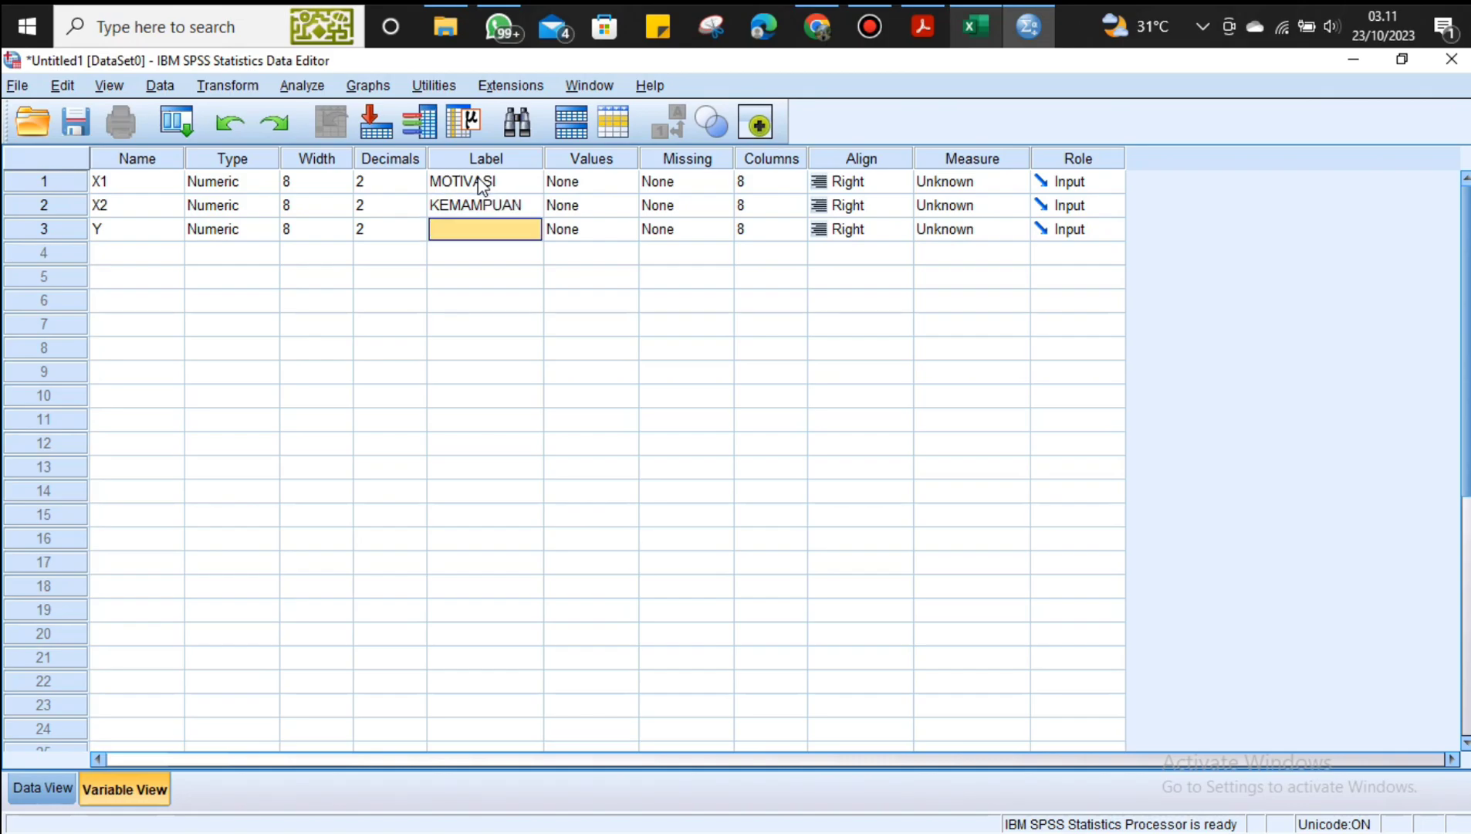
text(PENUNDAAN)
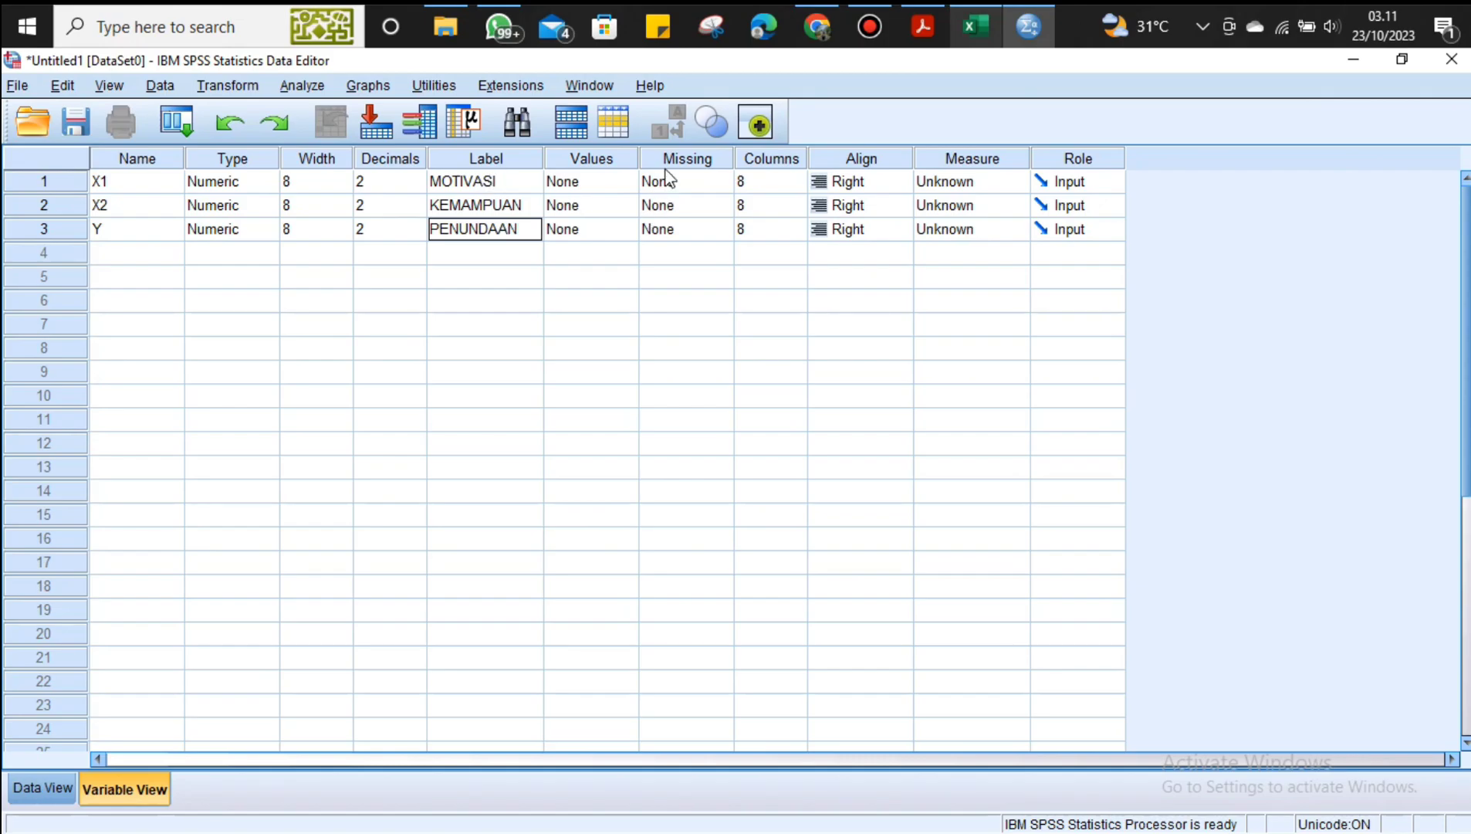
- Add value labels for X1: 1 as SANGAT TIDAK SETUJU and 2 as TIDAK SETUJU
click(591, 182)
click(625, 183)
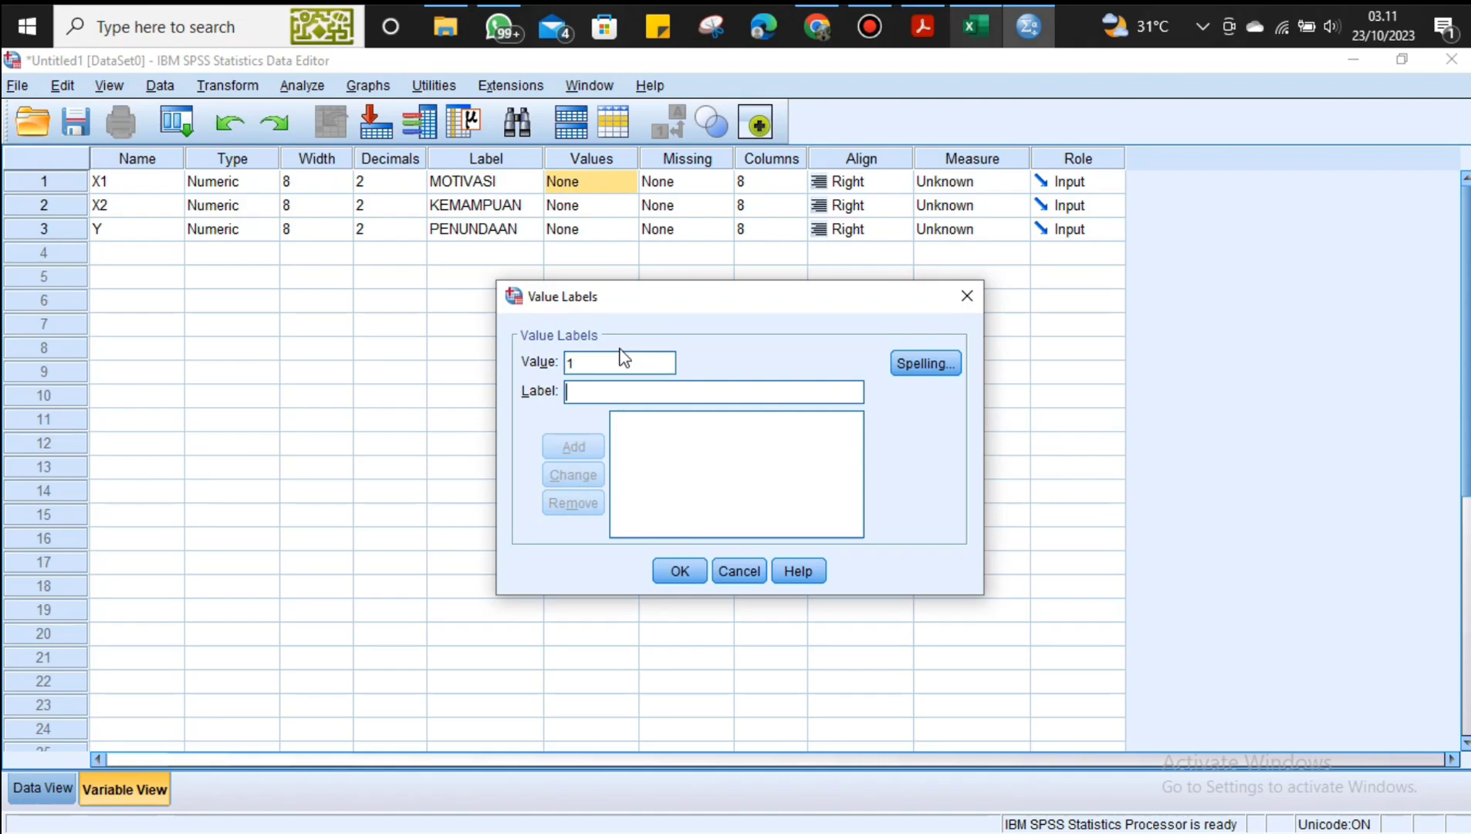
text(SANG)
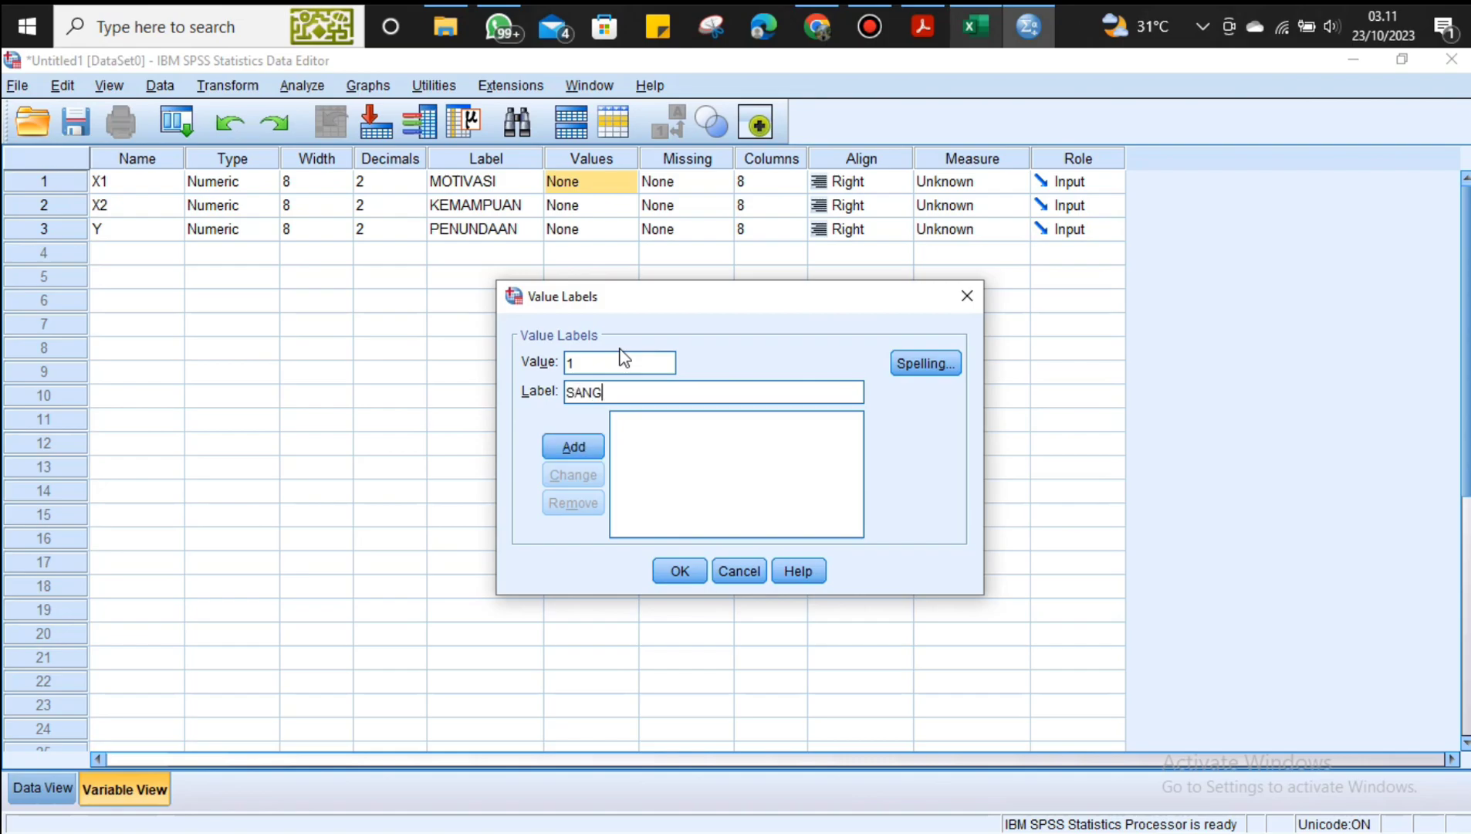
text(AT TIDAK SETUJU)
key(Return)
text(2)
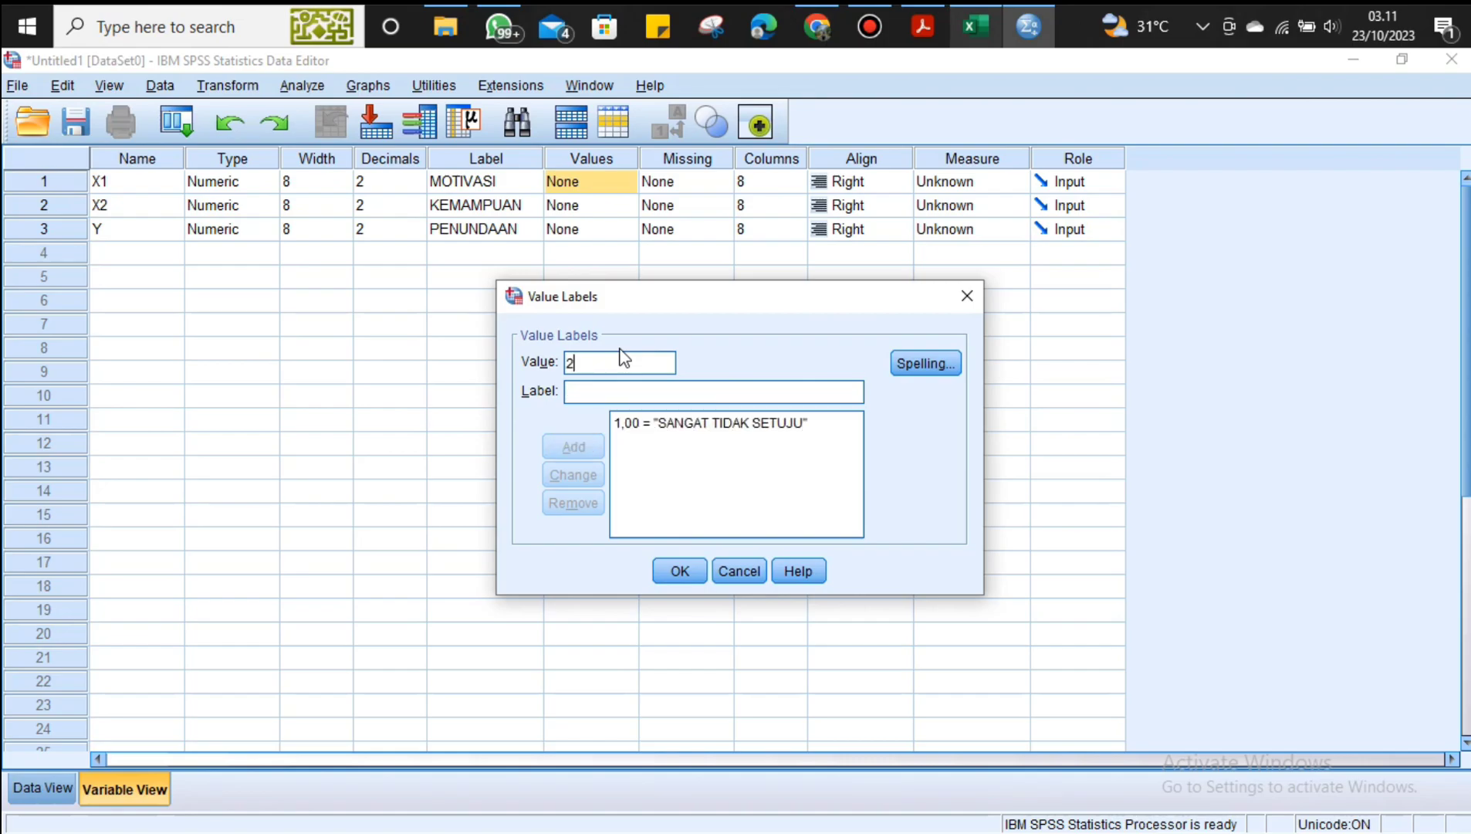
text(TIDAK SETUJU)
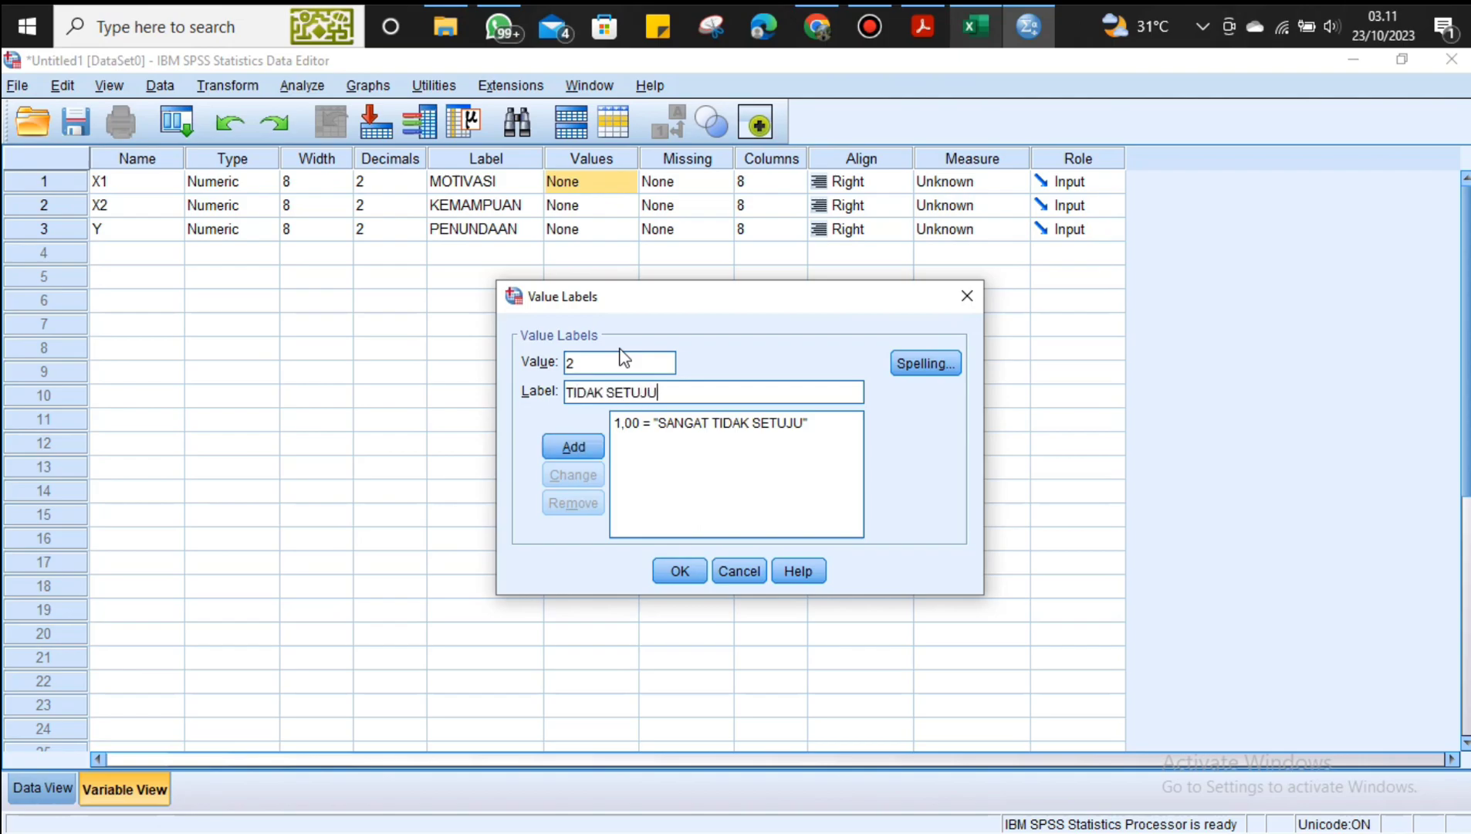
key(Return)
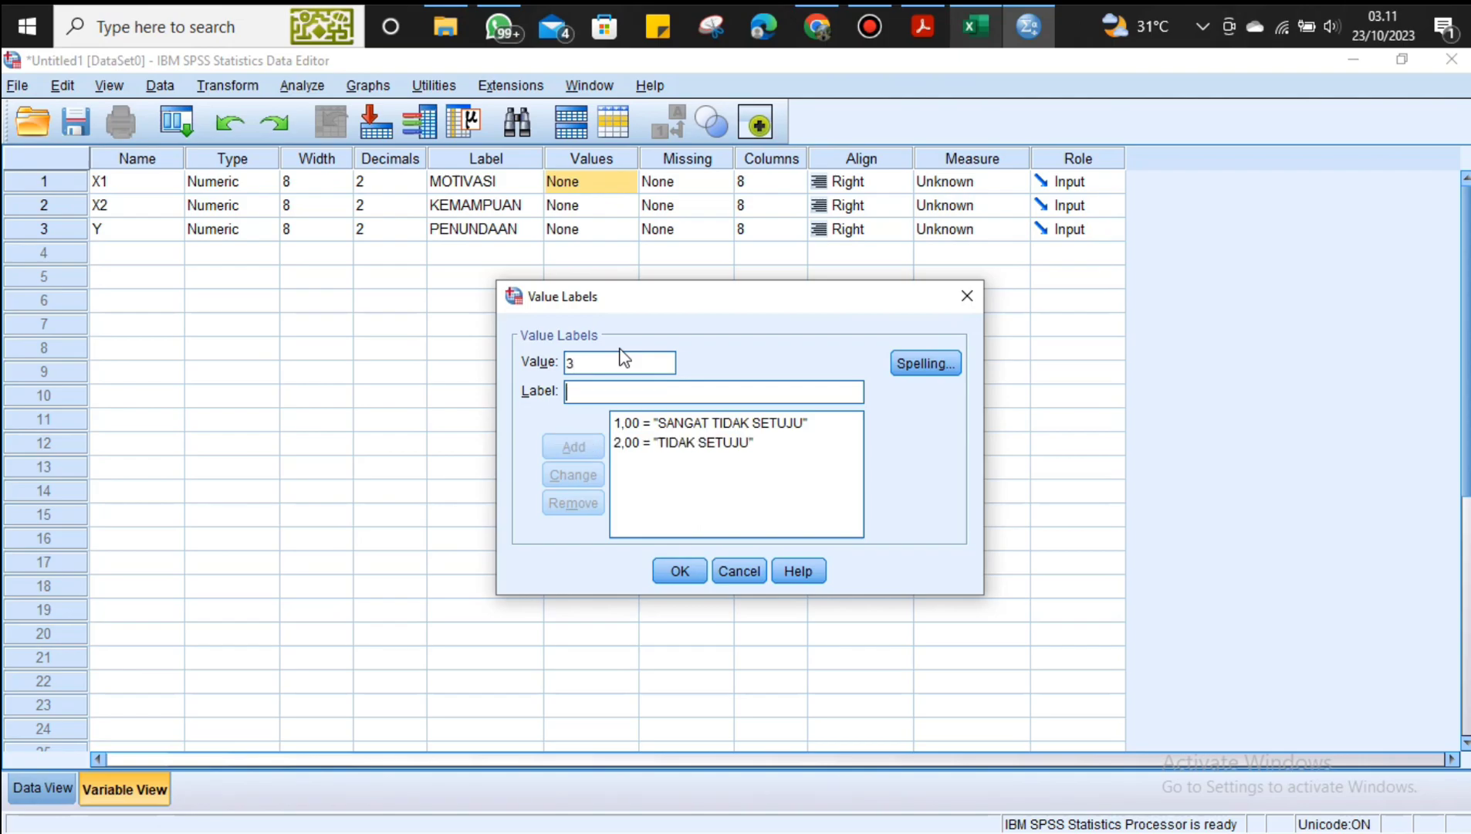
- Complete X1's value labels with 3 as NETRAL, 4 as SETUJU and 5 as SANGAT SETUJU, and apply the same set to X2
text(NETRAL)
key(Return)
text(SETUJU)
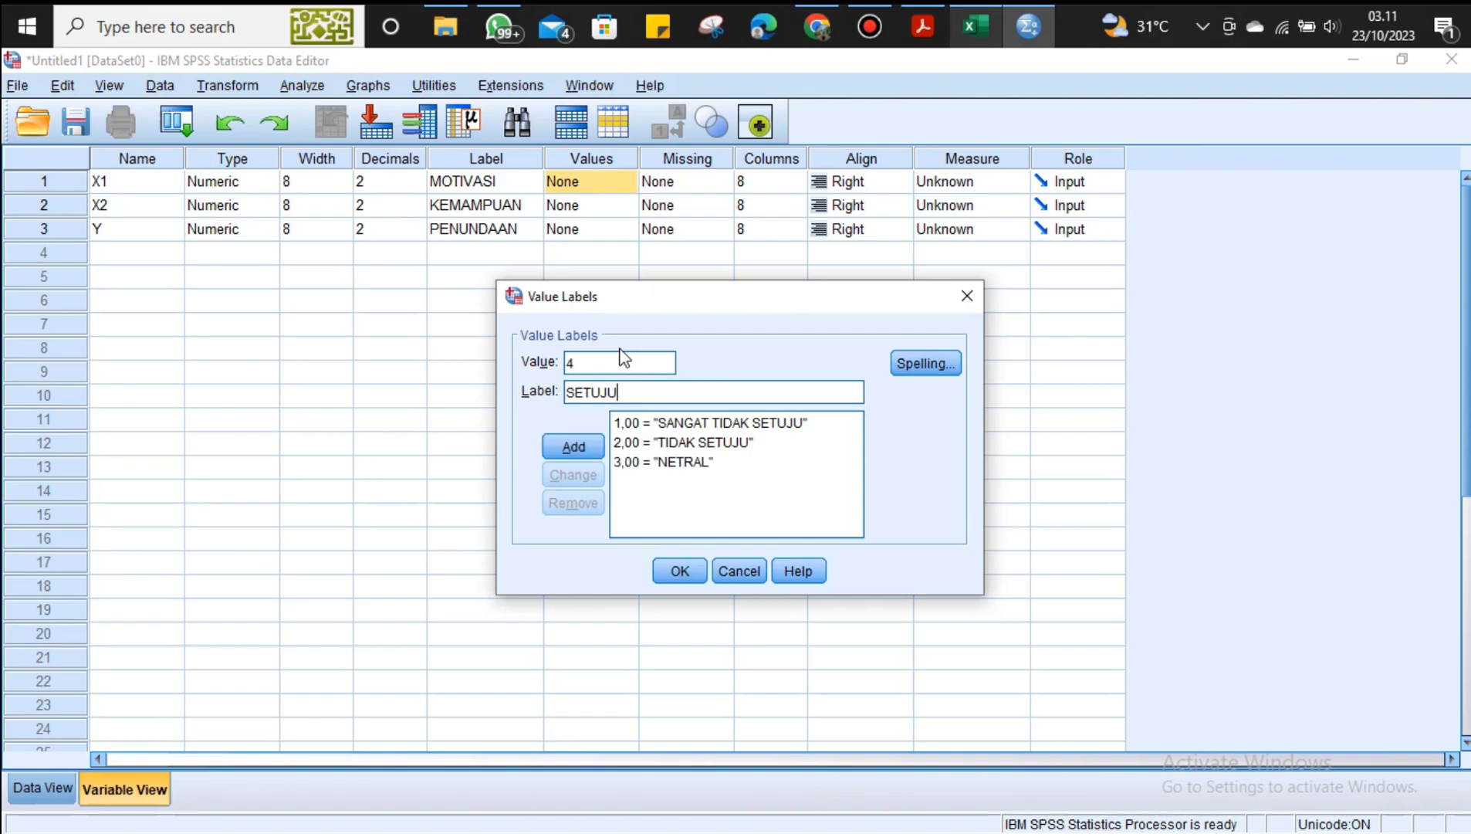
key(Return)
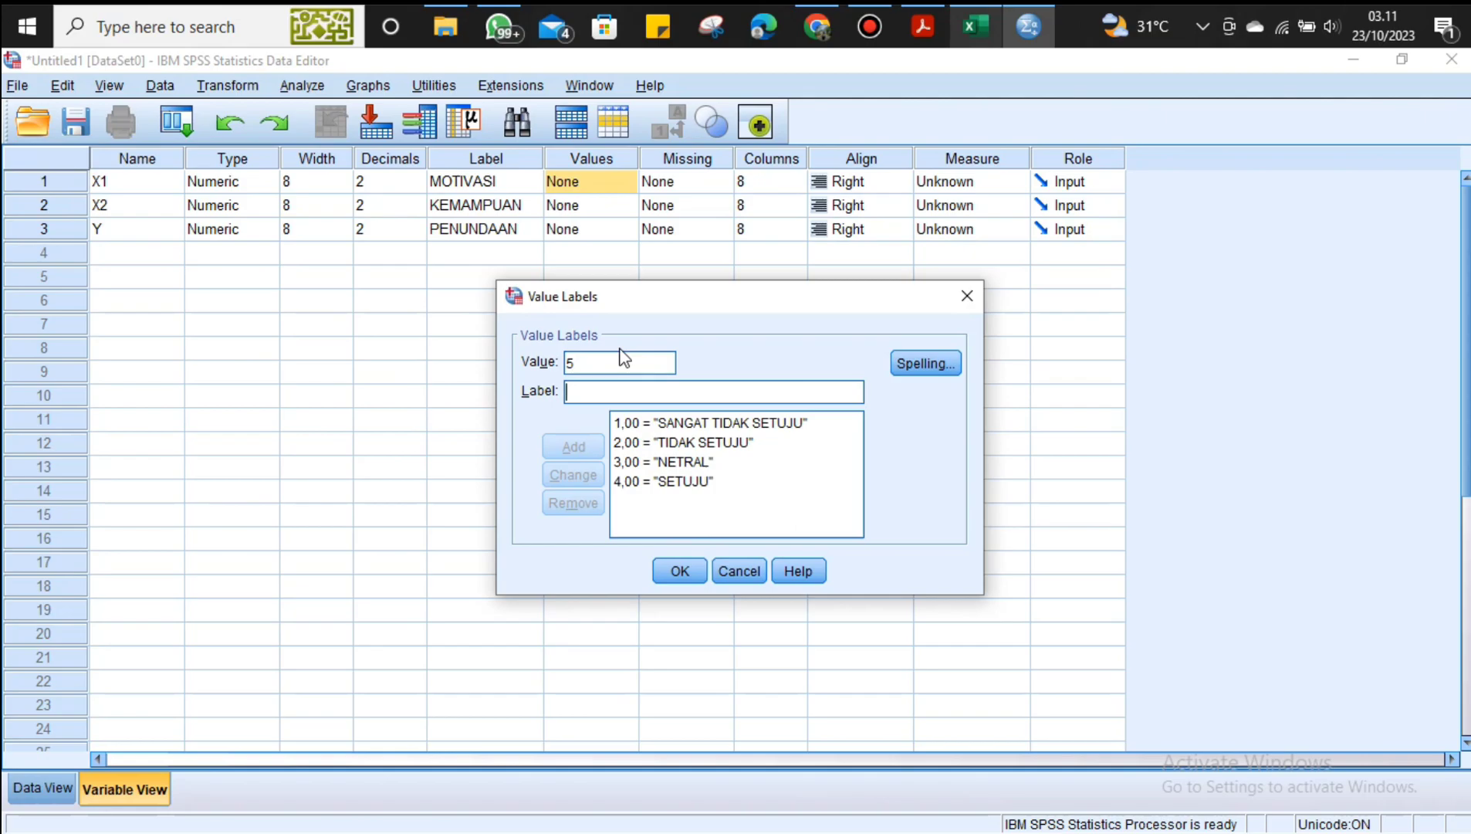
text(SANGAT SETUJU)
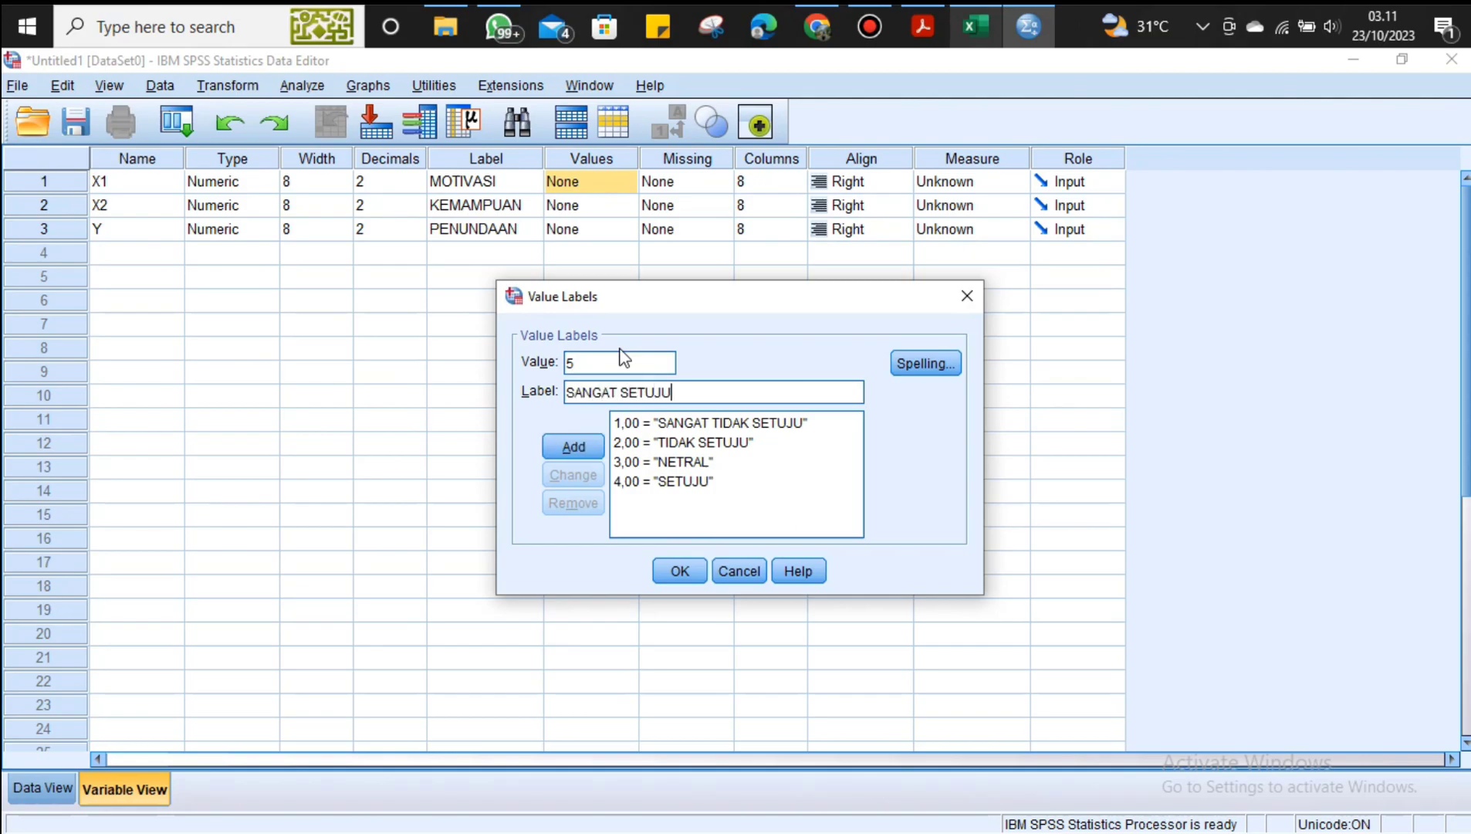
key(Return)
click(679, 571)
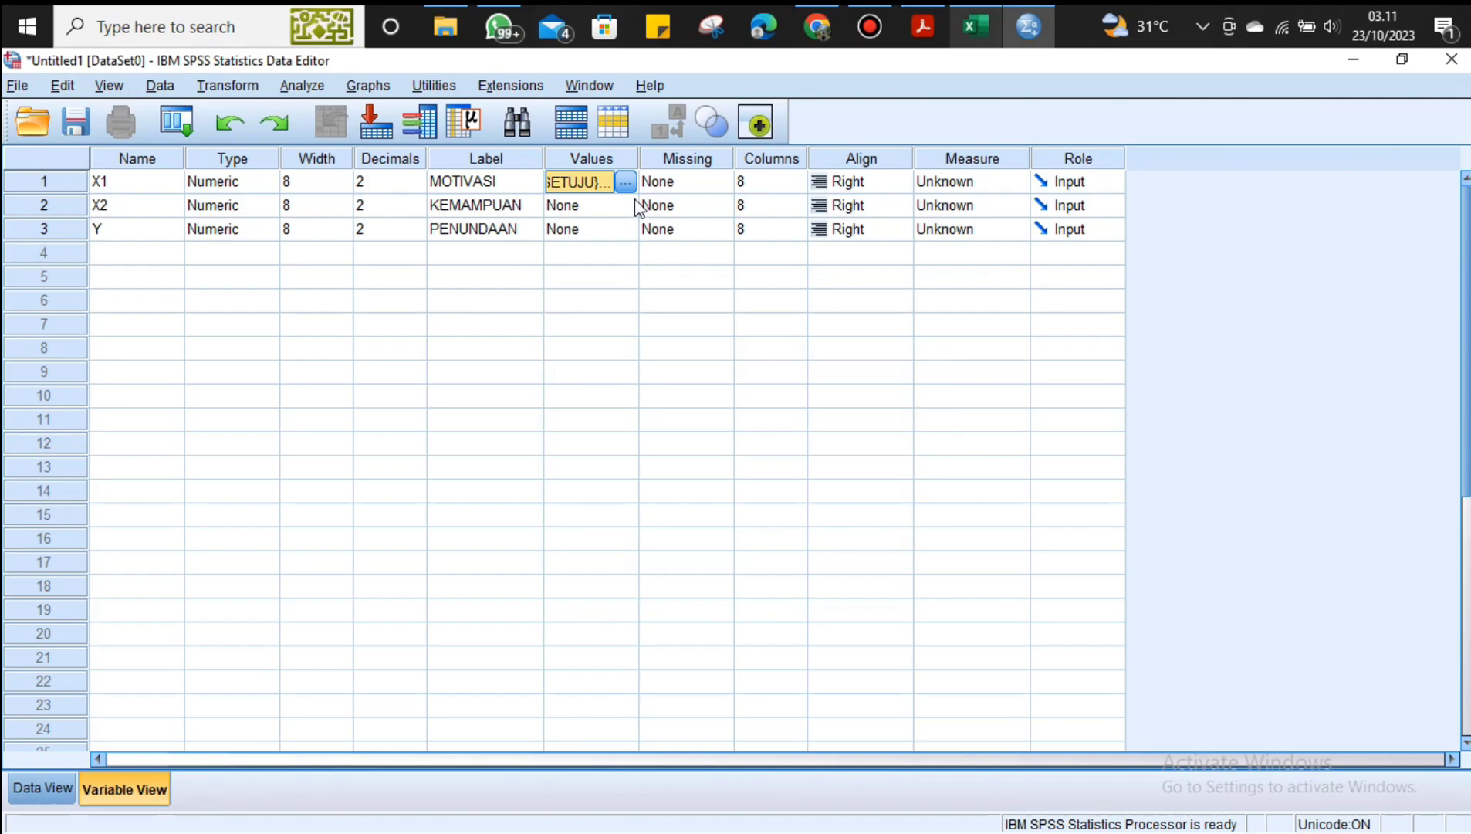
click(604, 210)
key(ctrl+v)
- Add value labels for variable Y: 0 as TIDAK SERING and 1 as SERING
click(605, 232)
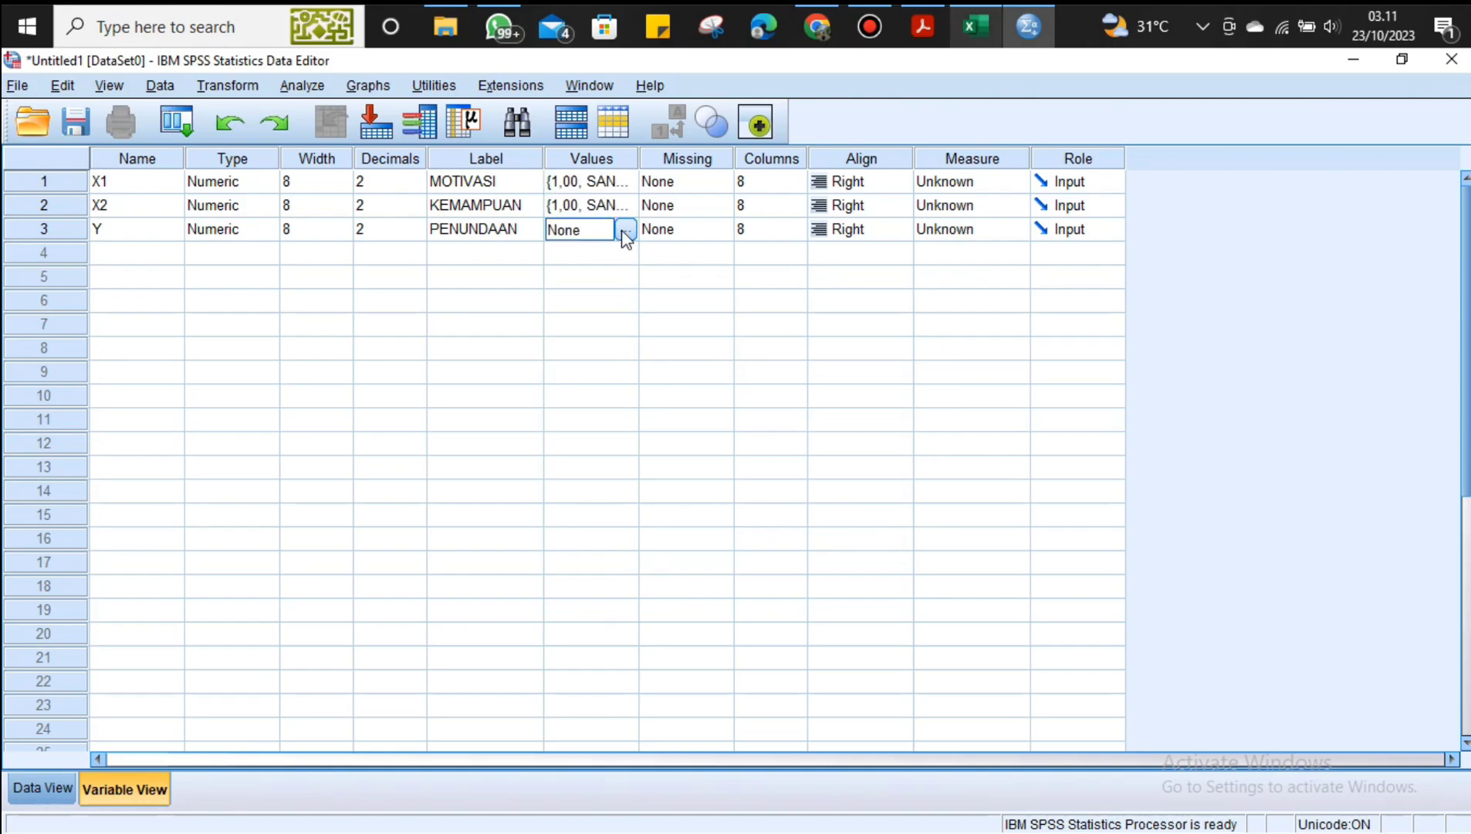
click(624, 230)
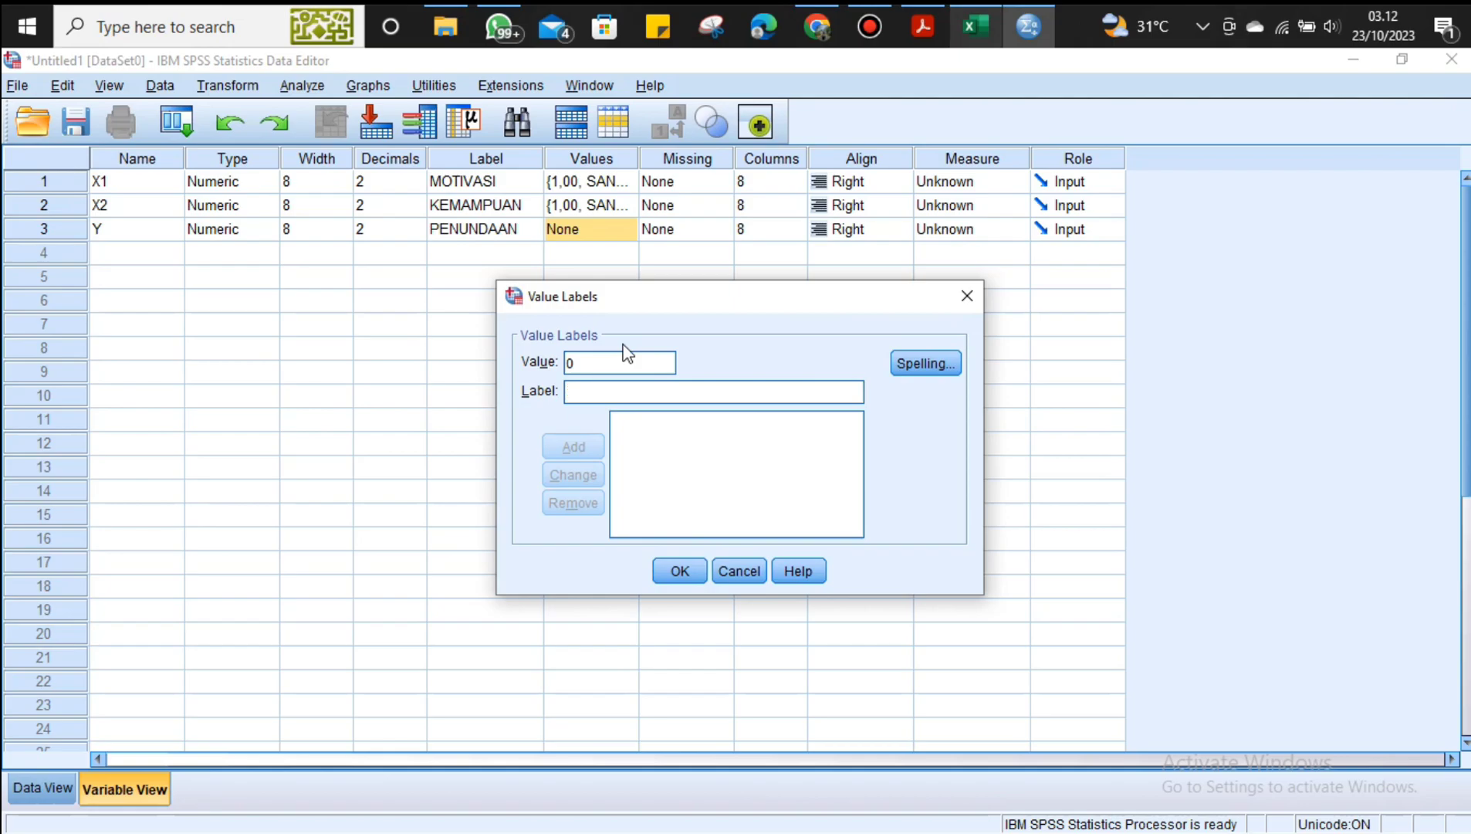
text(Ti)
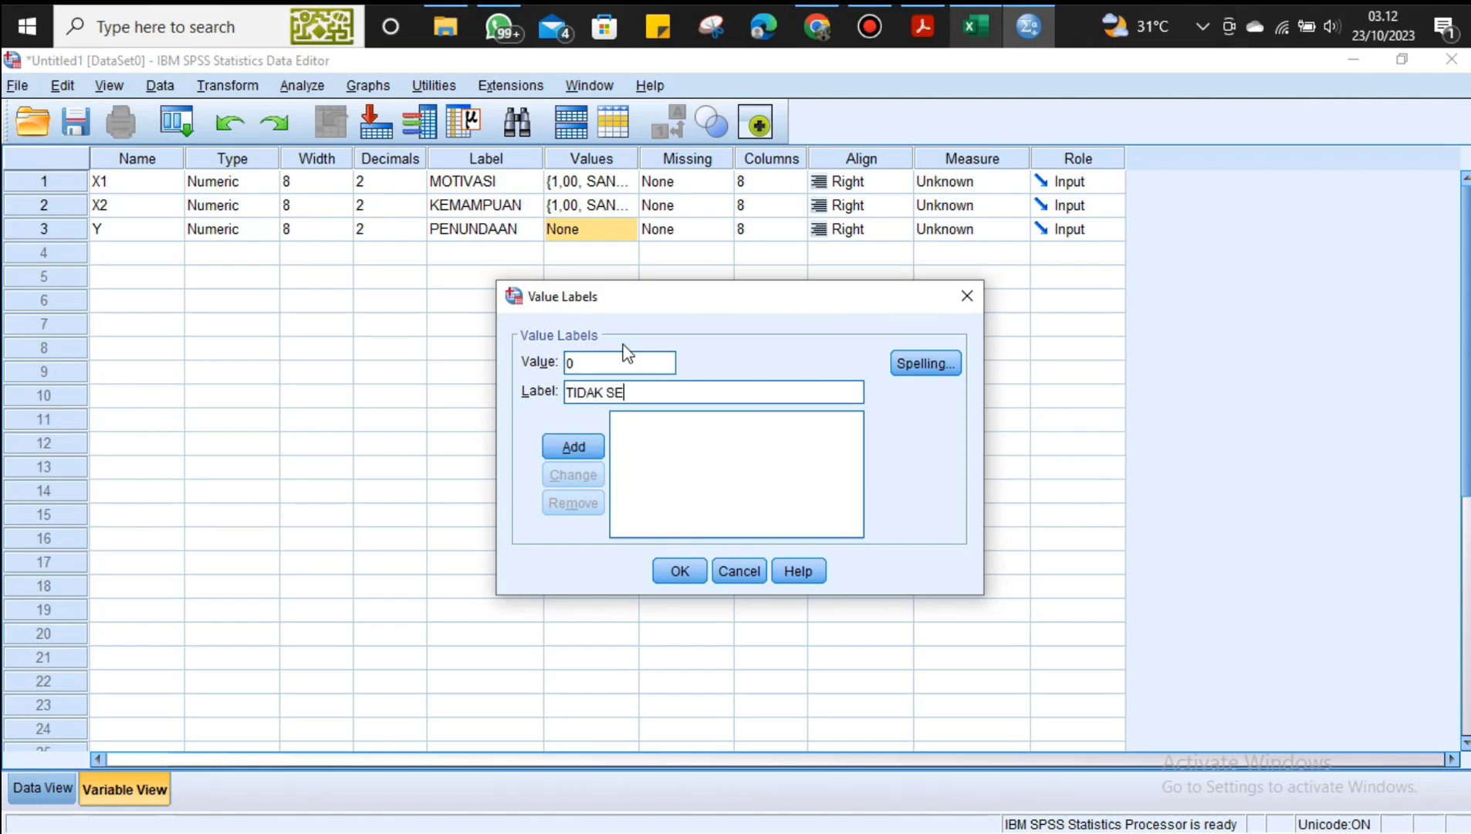
key(Return)
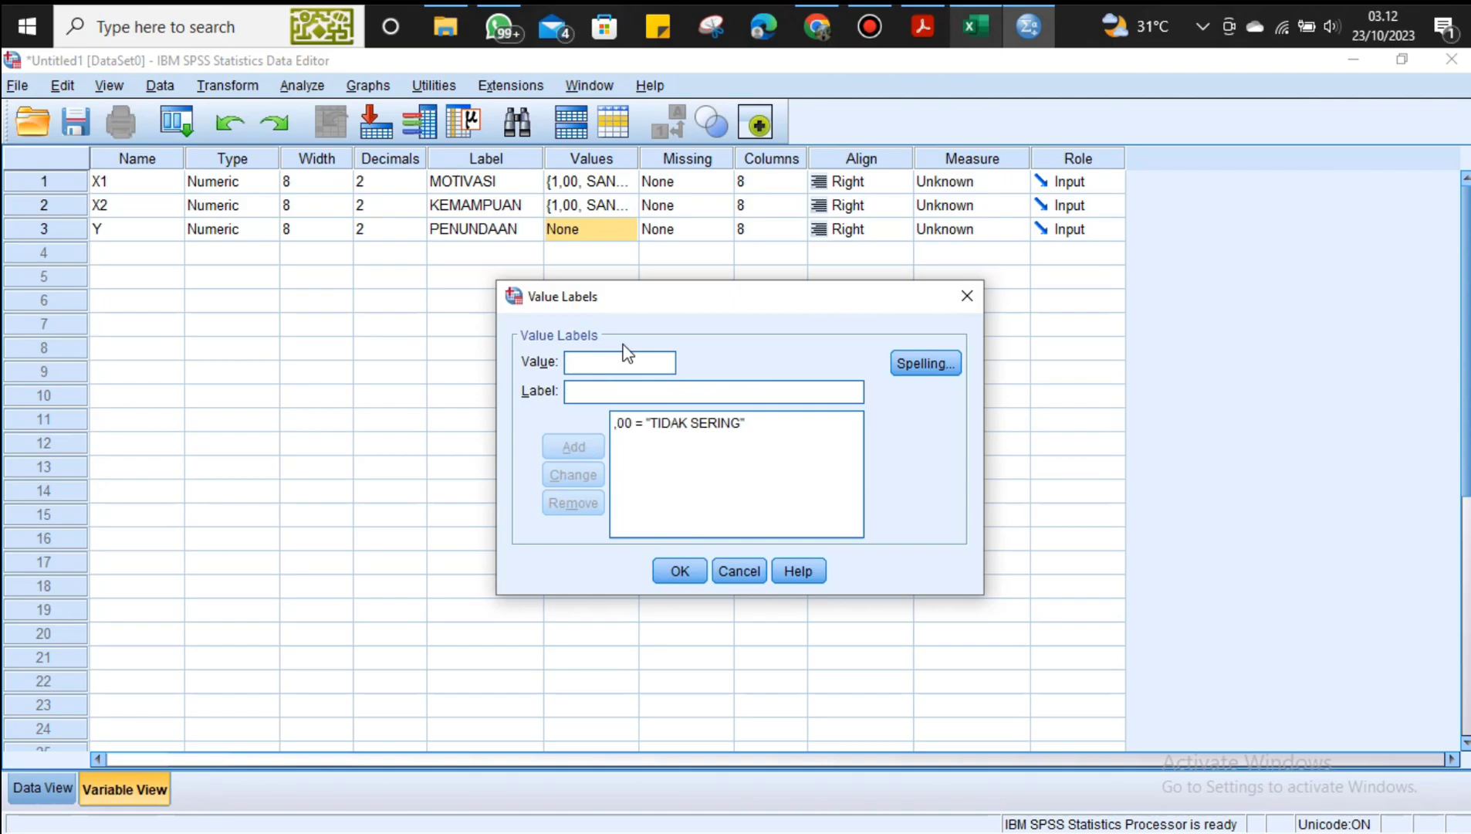
text(SERING)
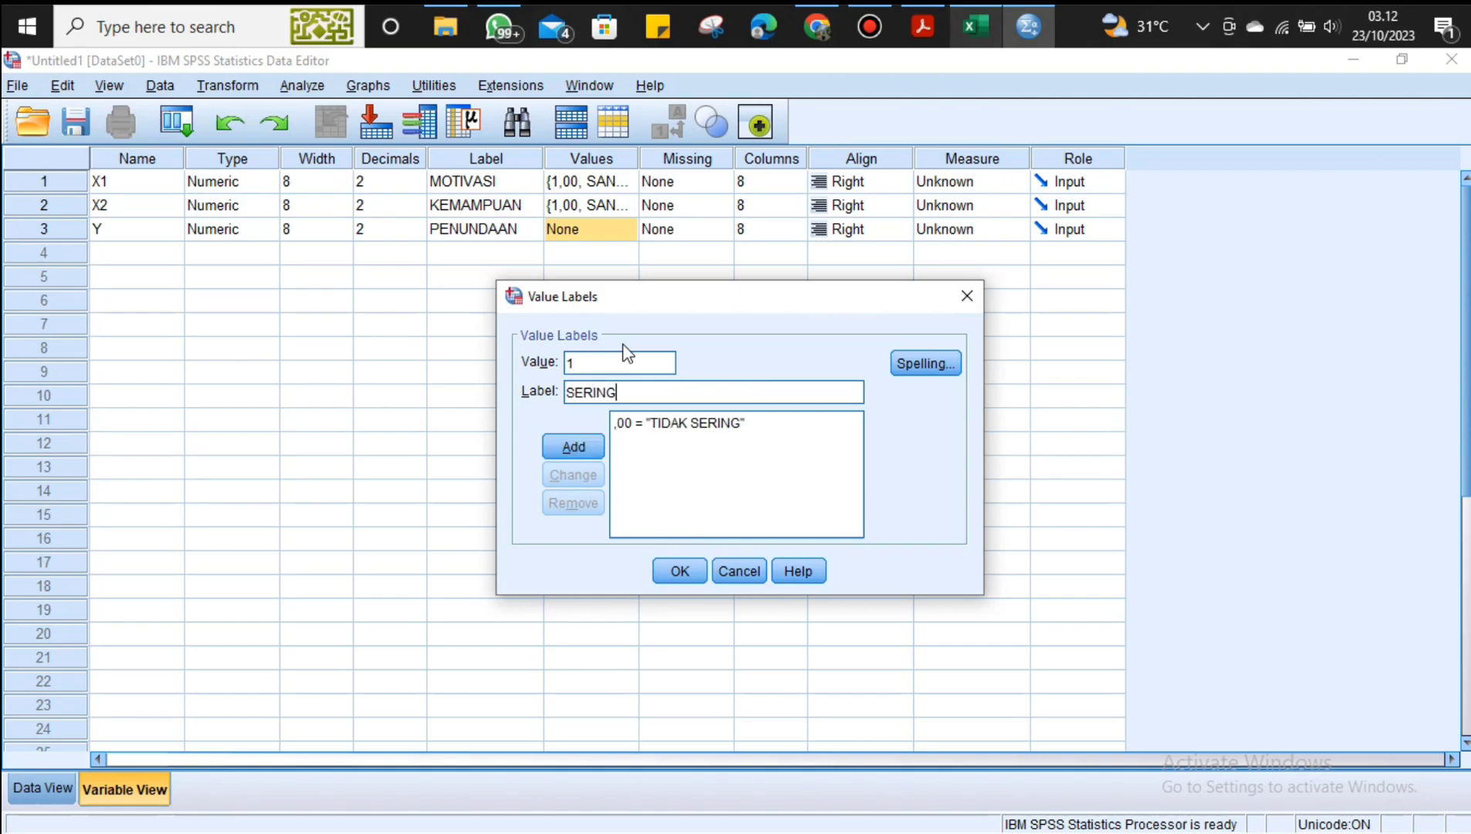
key(Return)
click(676, 573)
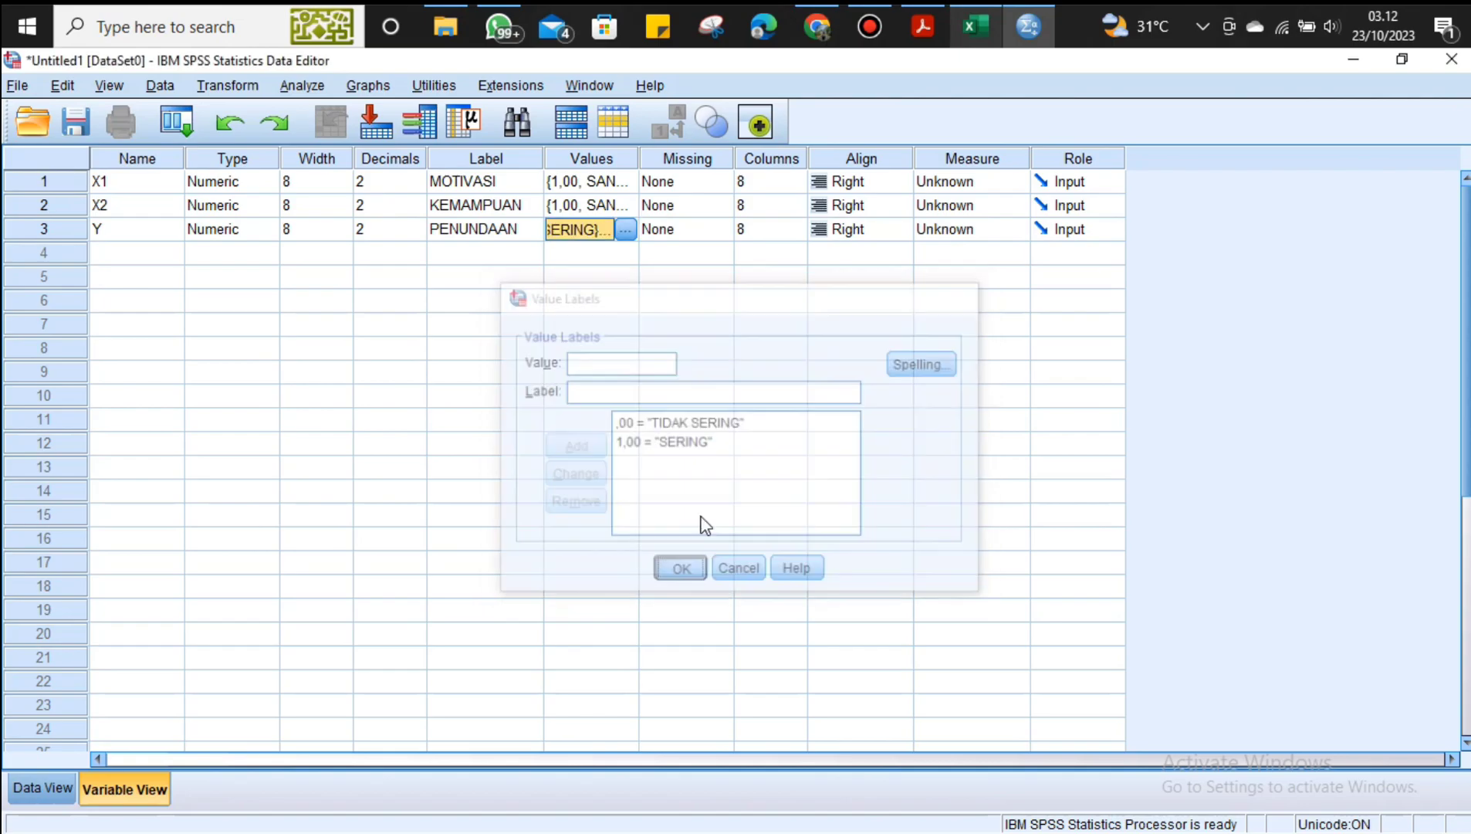
- Set the measurement level of X1 and X2 to Scale and of Y to Ordinal
click(940, 189)
click(939, 200)
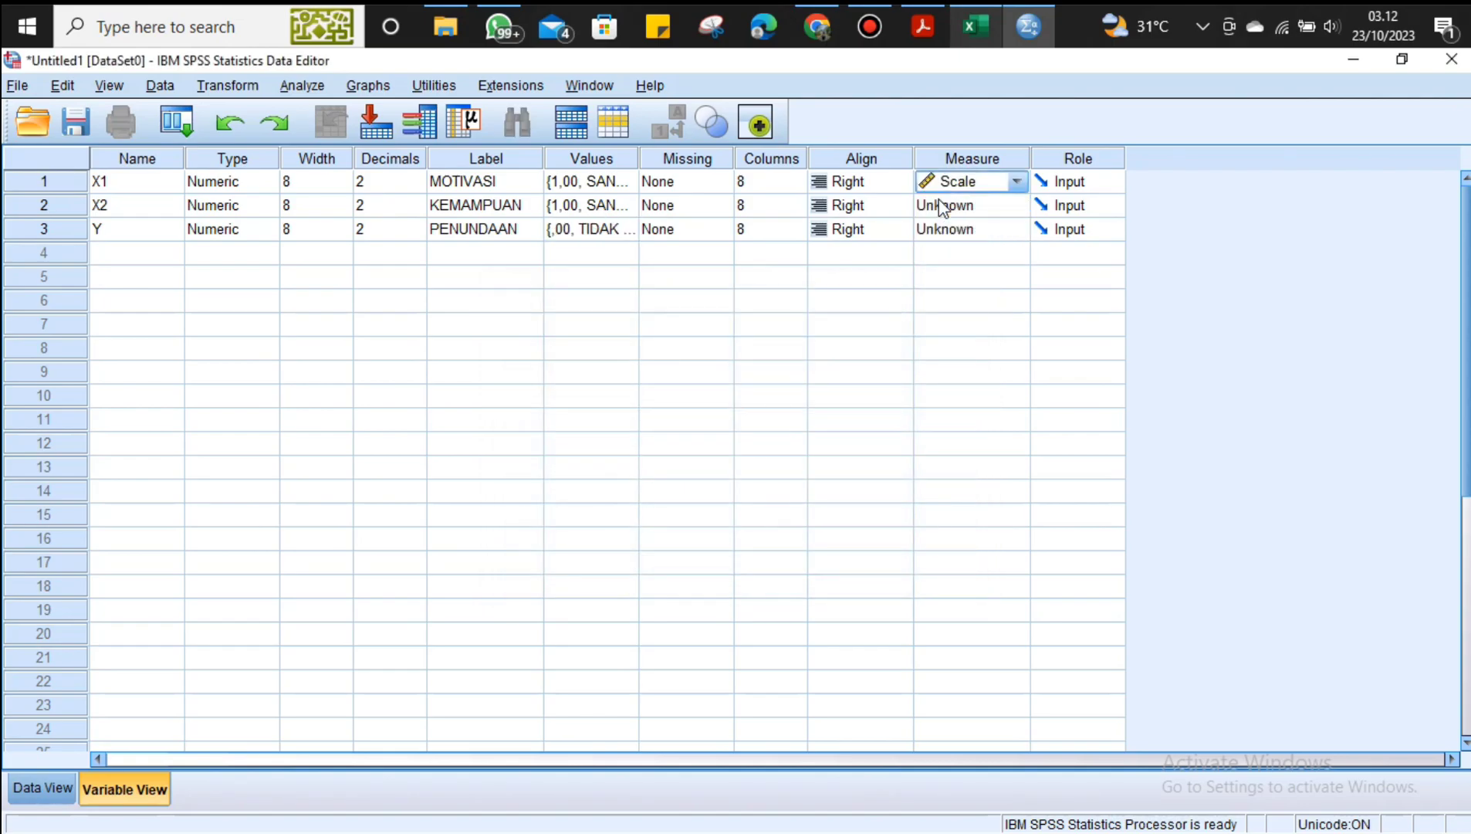
click(942, 207)
click(942, 229)
click(941, 230)
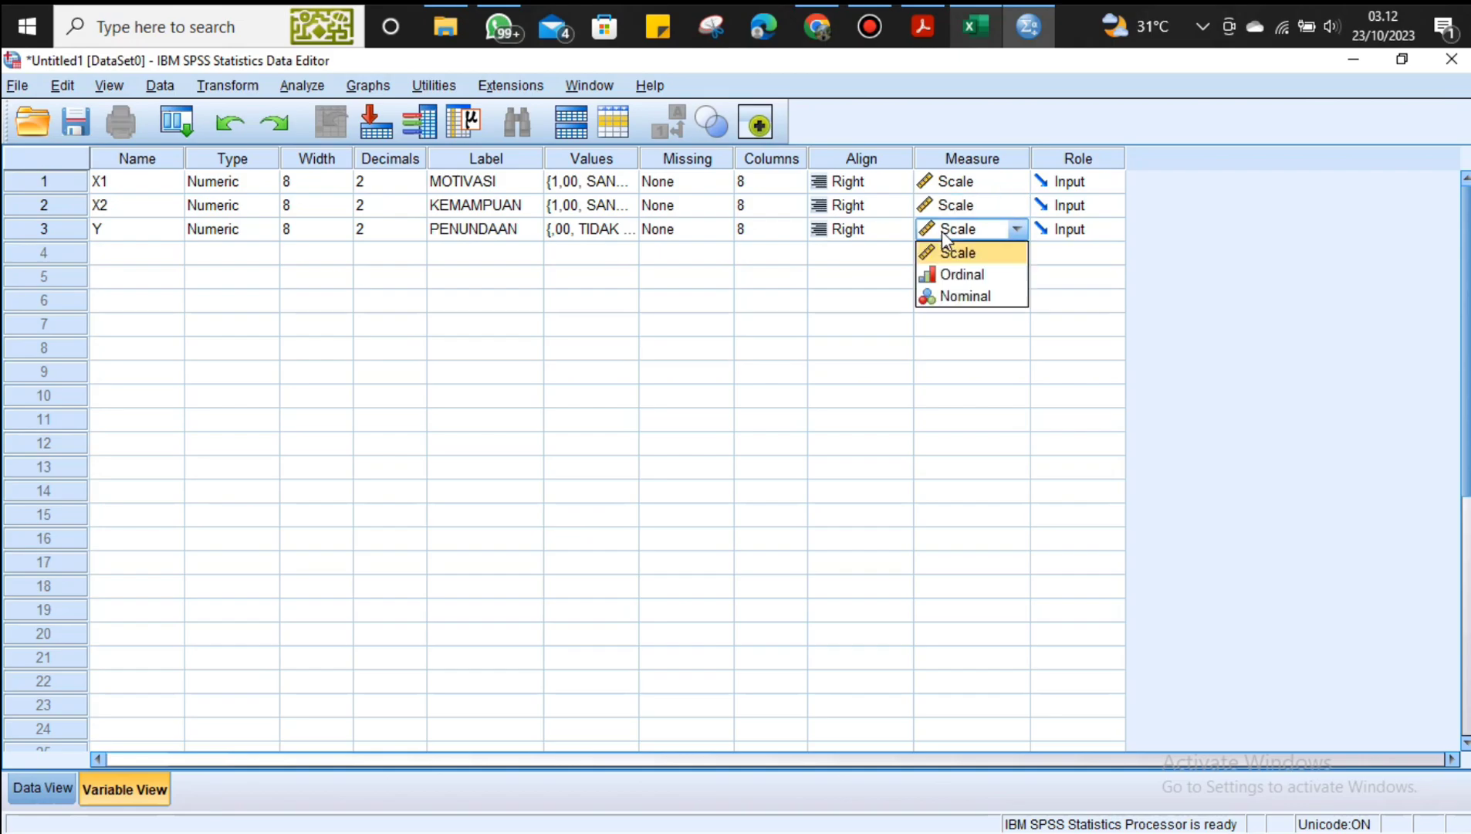
click(951, 277)
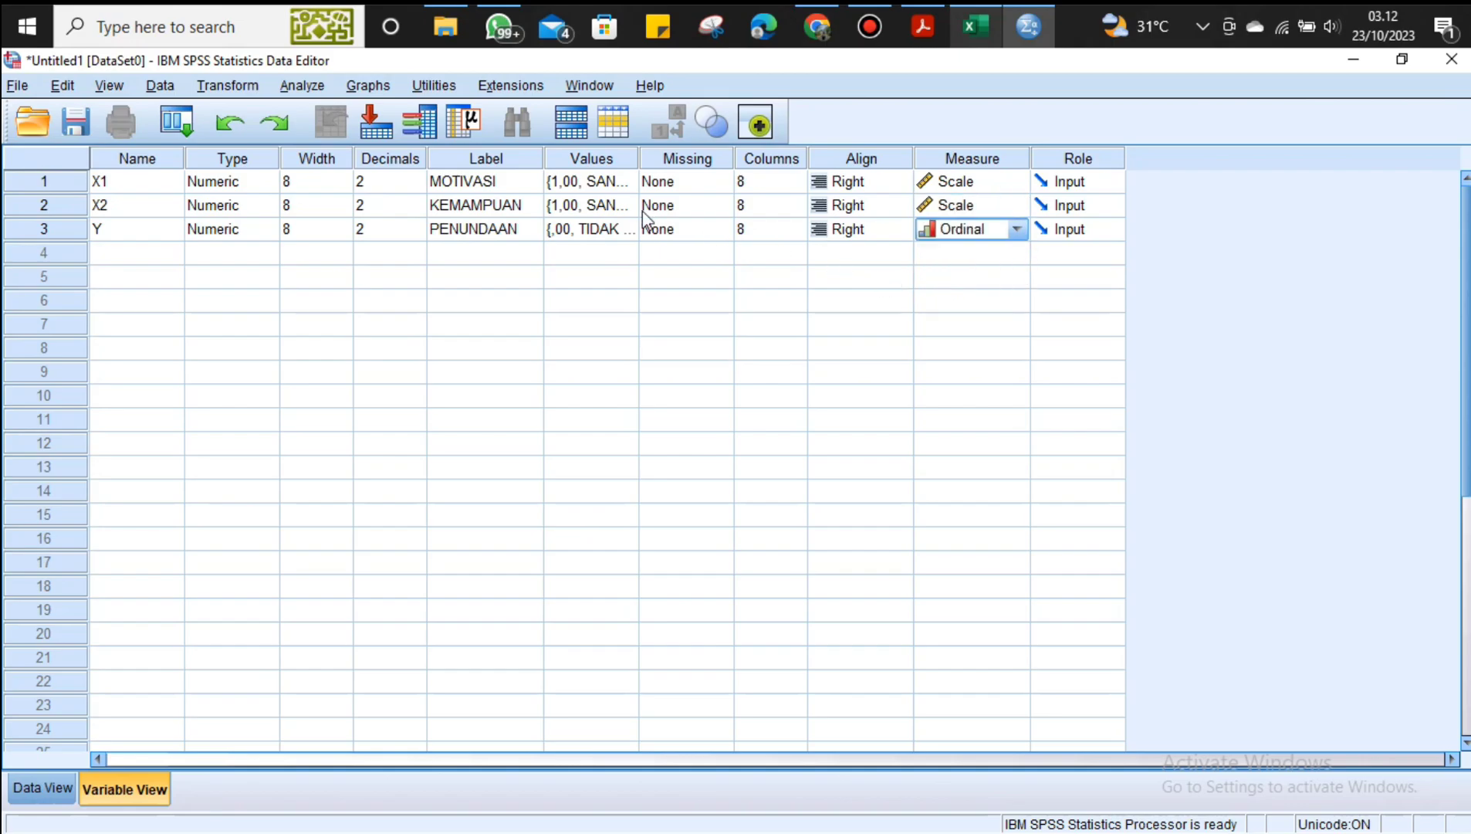
- Change the measurement level of Y to Scale
click(575, 298)
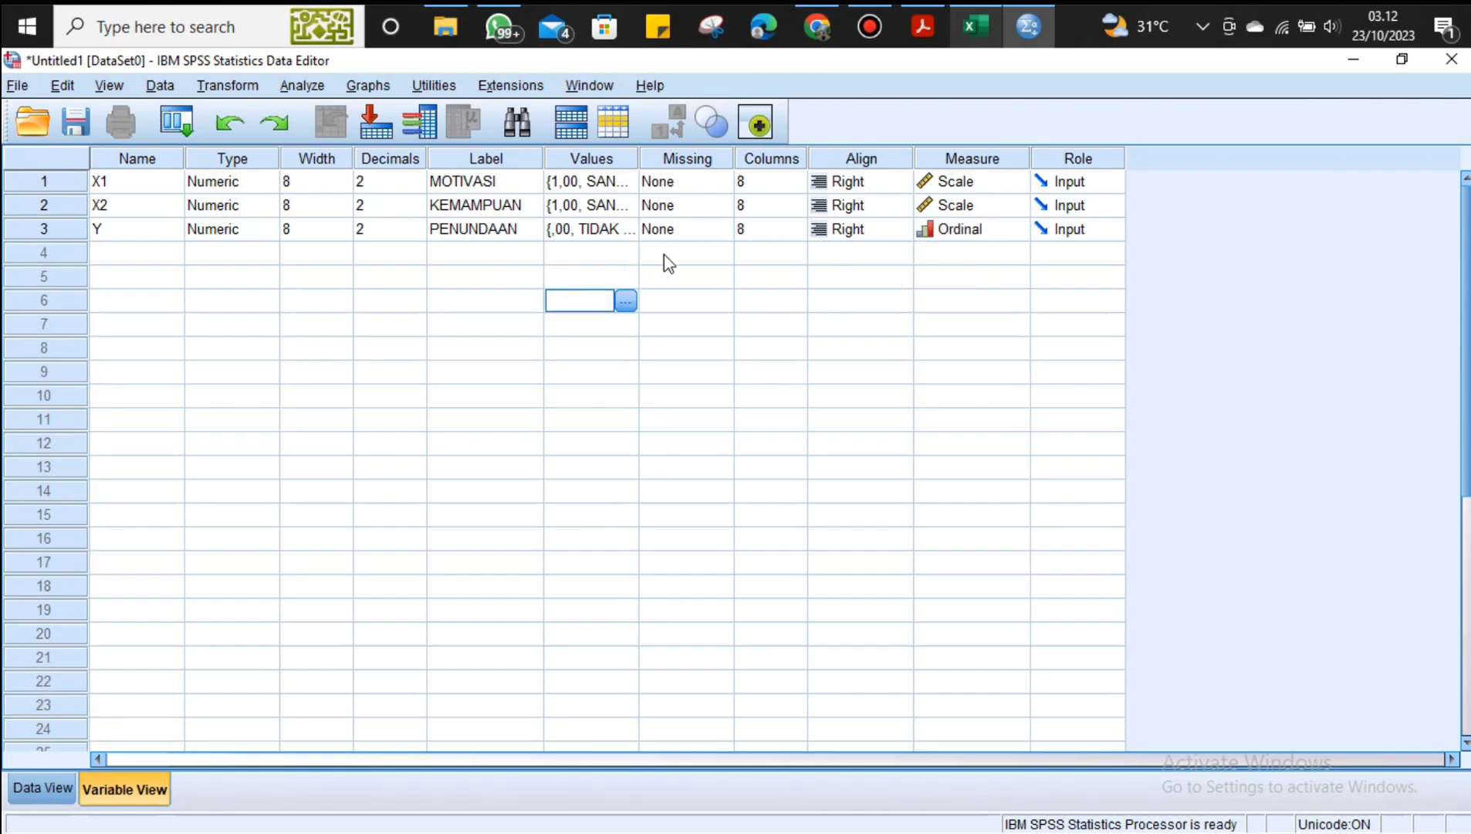
click(975, 180)
click(887, 254)
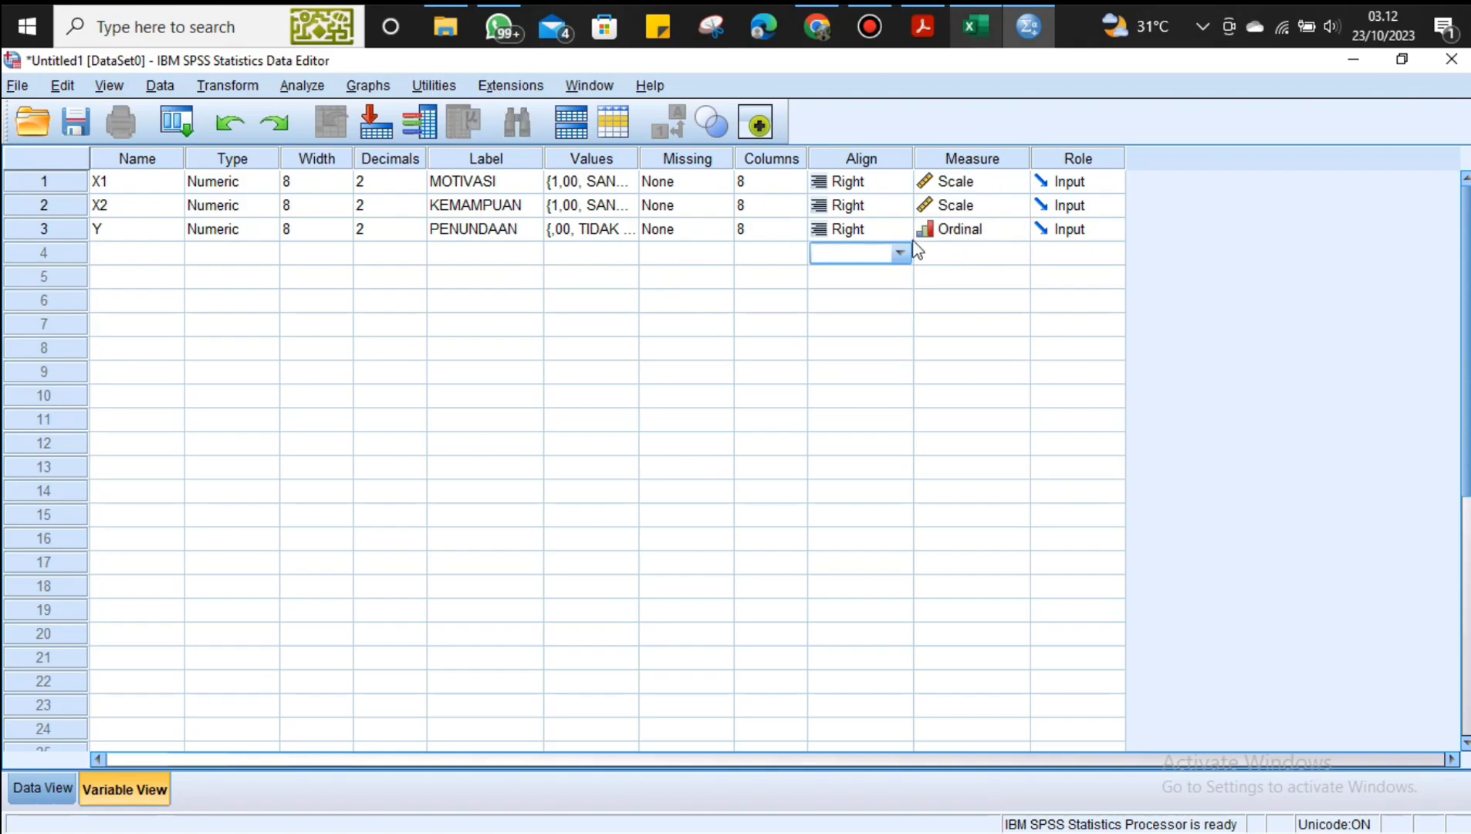
click(957, 230)
click(961, 252)
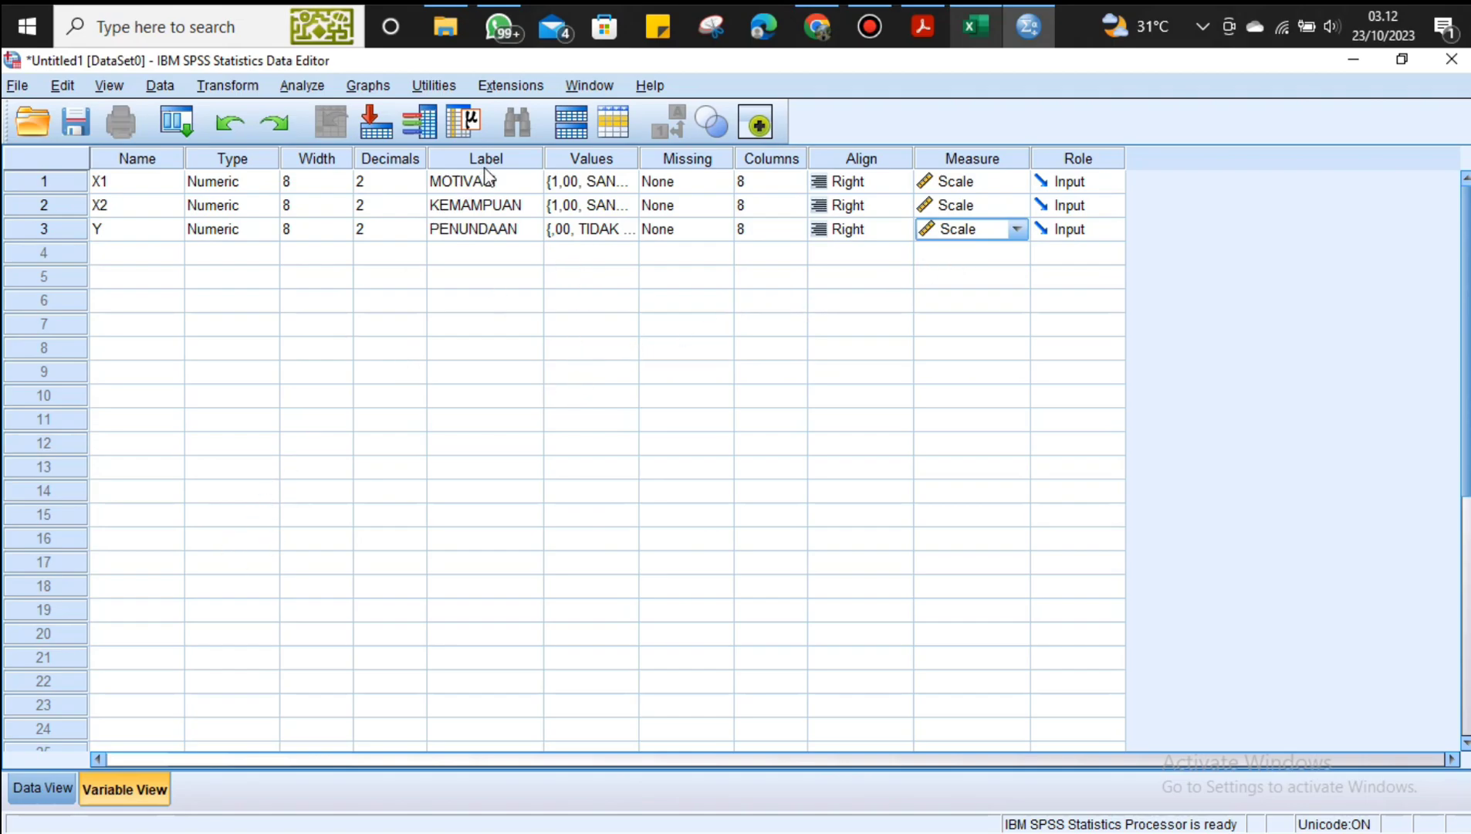
- Switch to the Excel workbook and copy the X1 RATA-RATA values in H3:H64
click(976, 18)
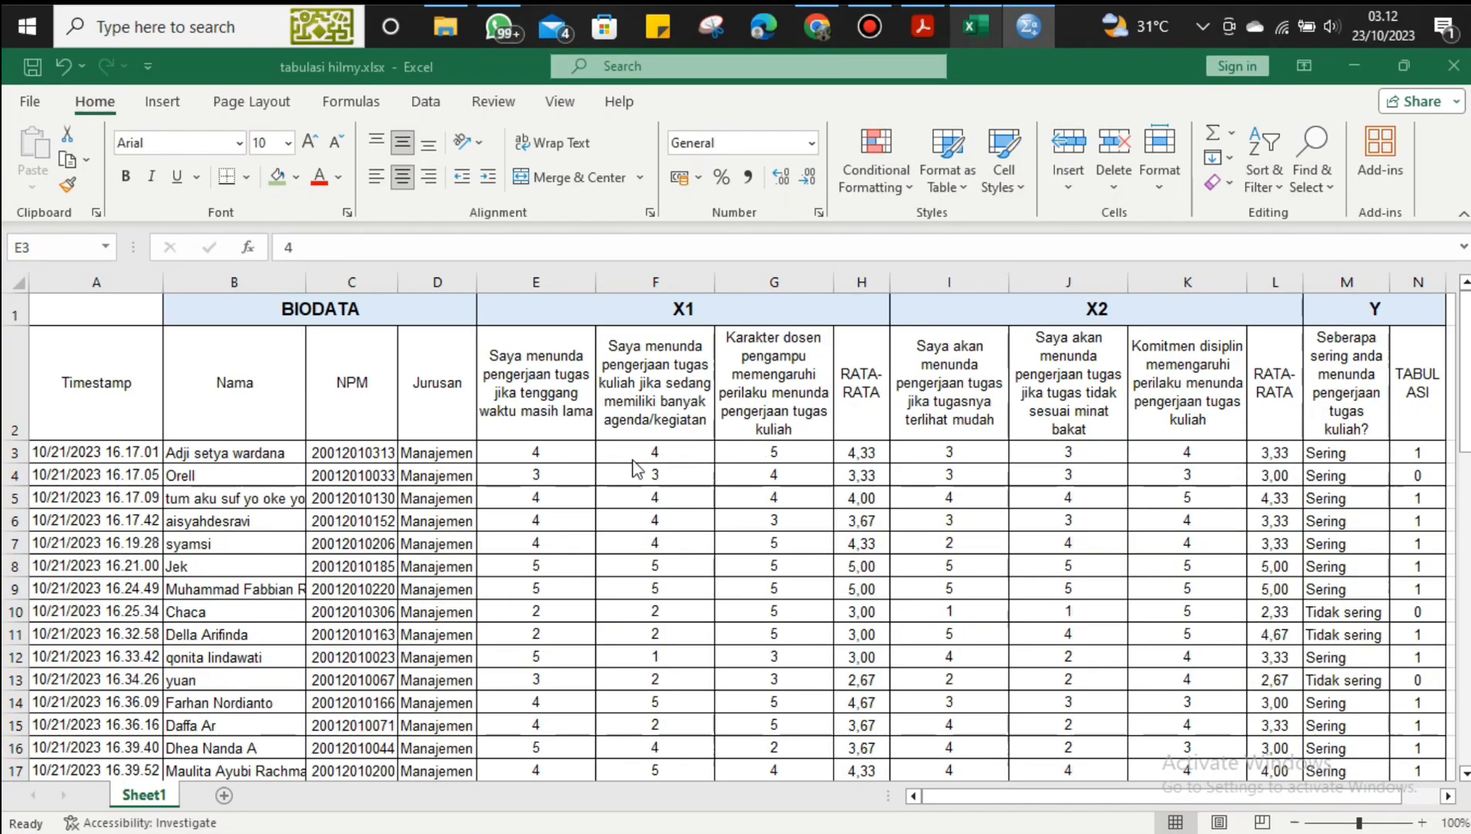
click(865, 452)
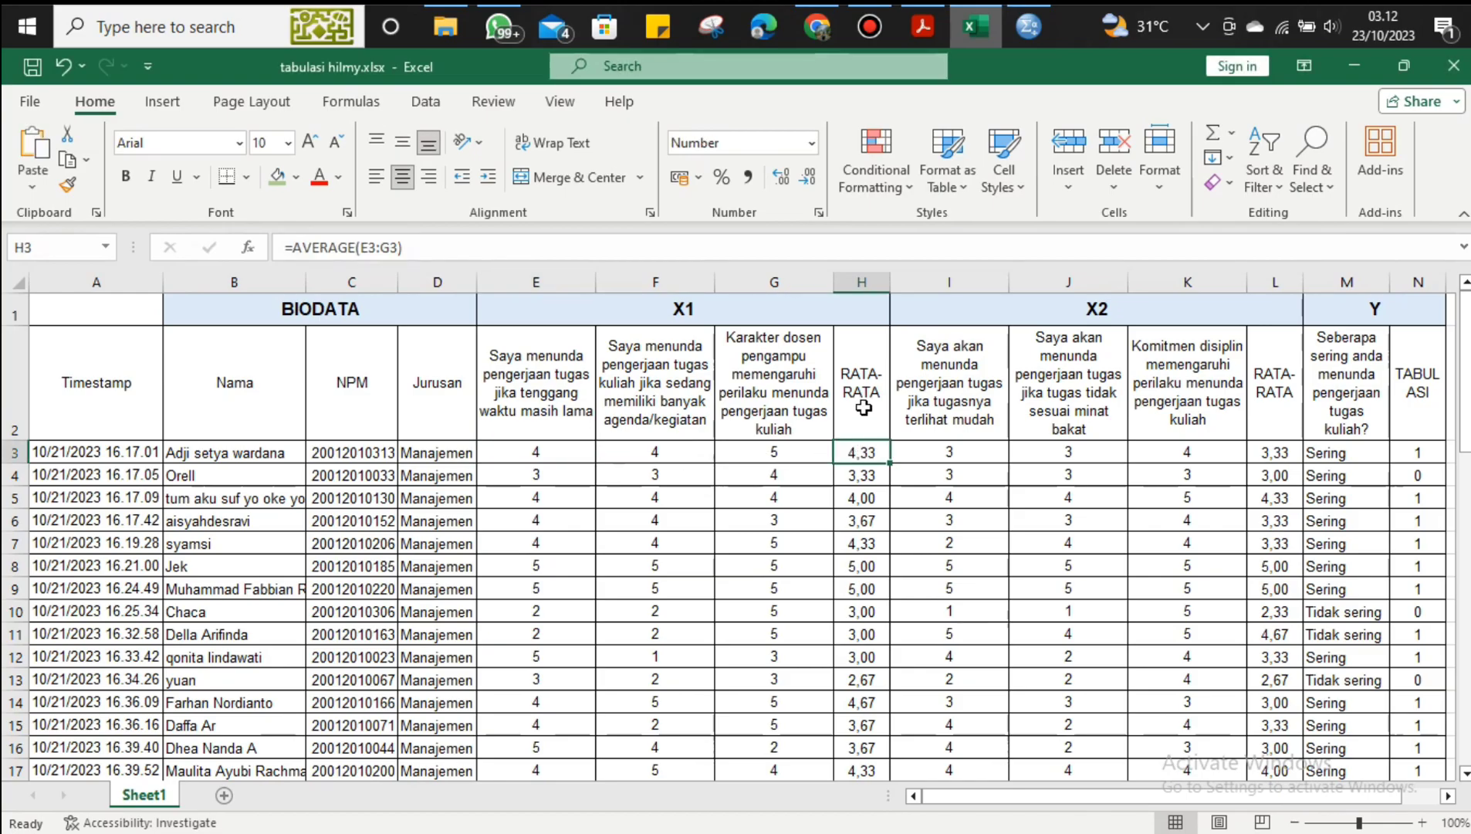
scroll(846, 358, down, 14)
scroll(846, 357, down, 3)
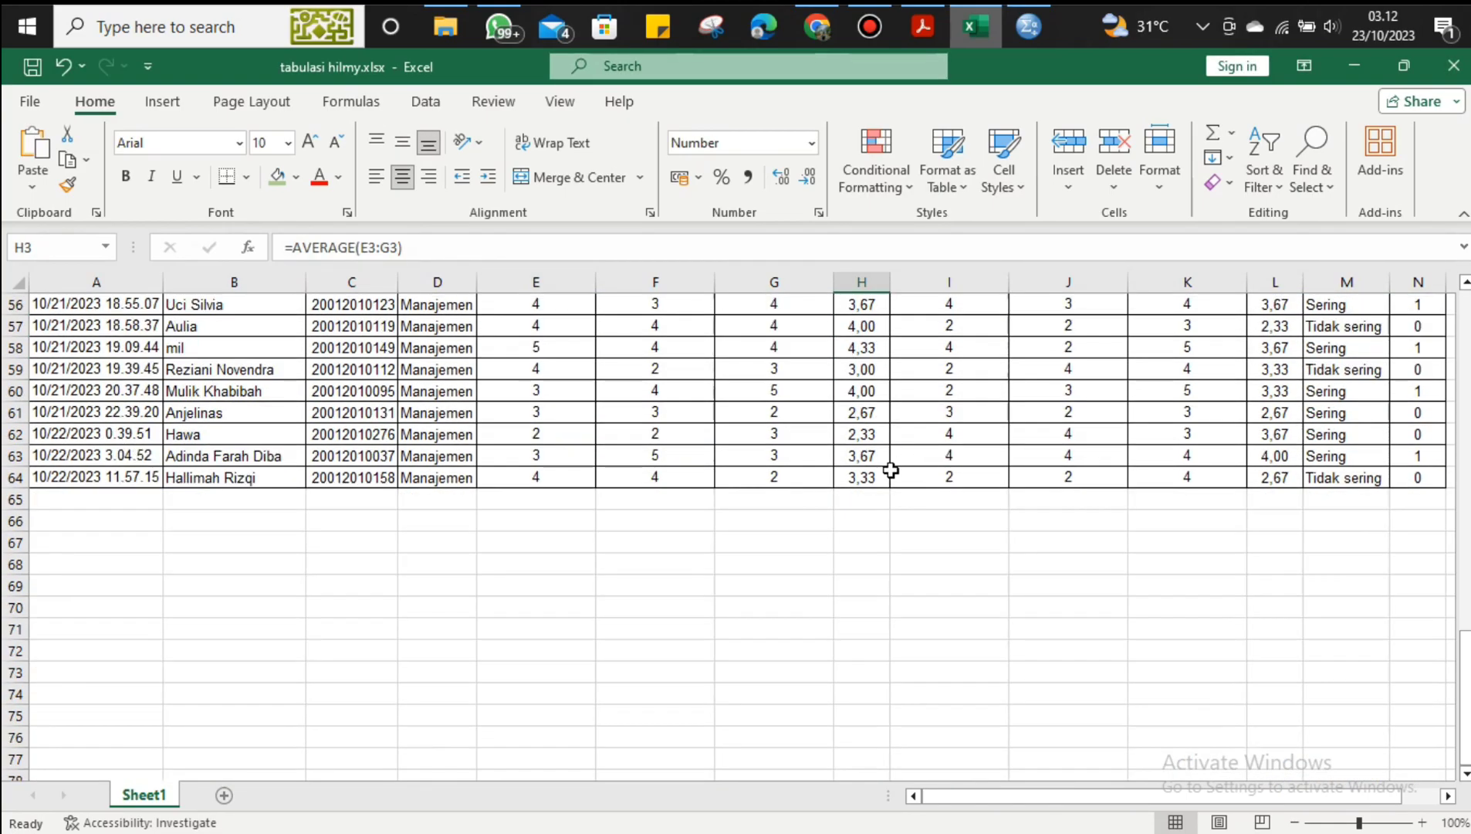
drag(880, 472, 878, 442)
scroll(879, 441, up, 10)
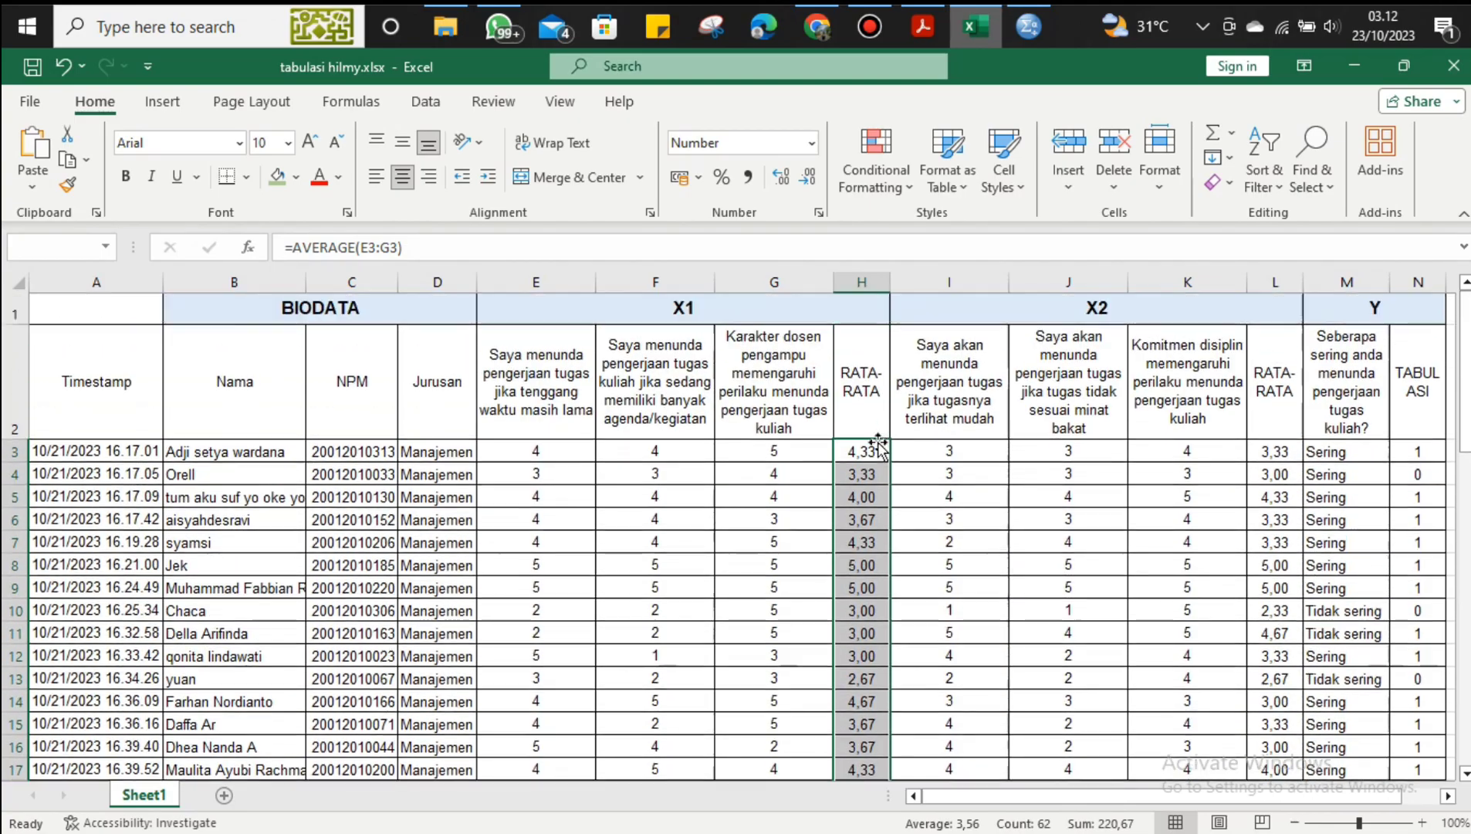
key(ctrl+c)
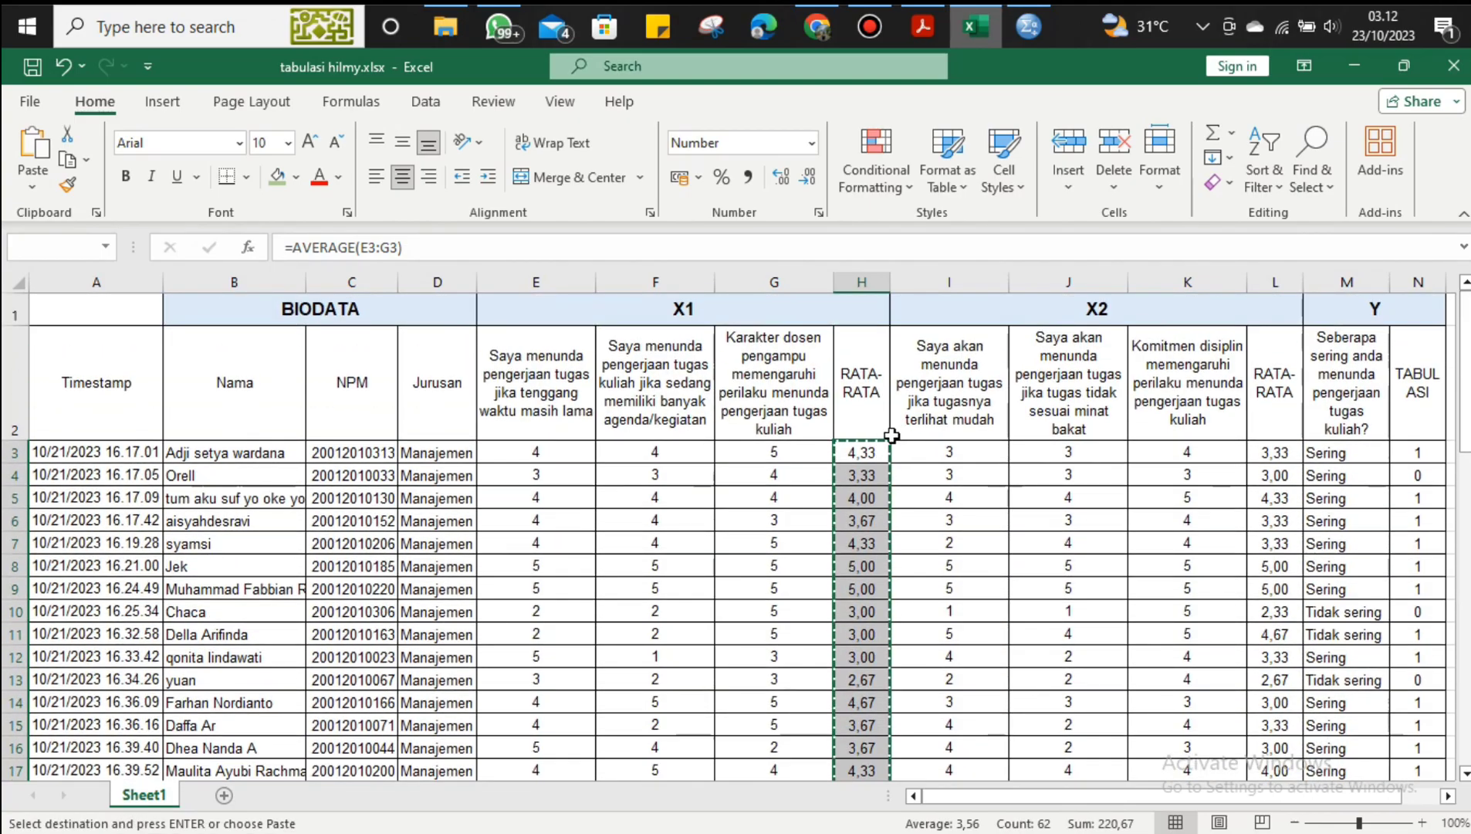
- Switch to SPSS Statistics and paste the copied averages into the X1 column of Data View, starting at case 1
key(alt+Tab)
click(680, 377)
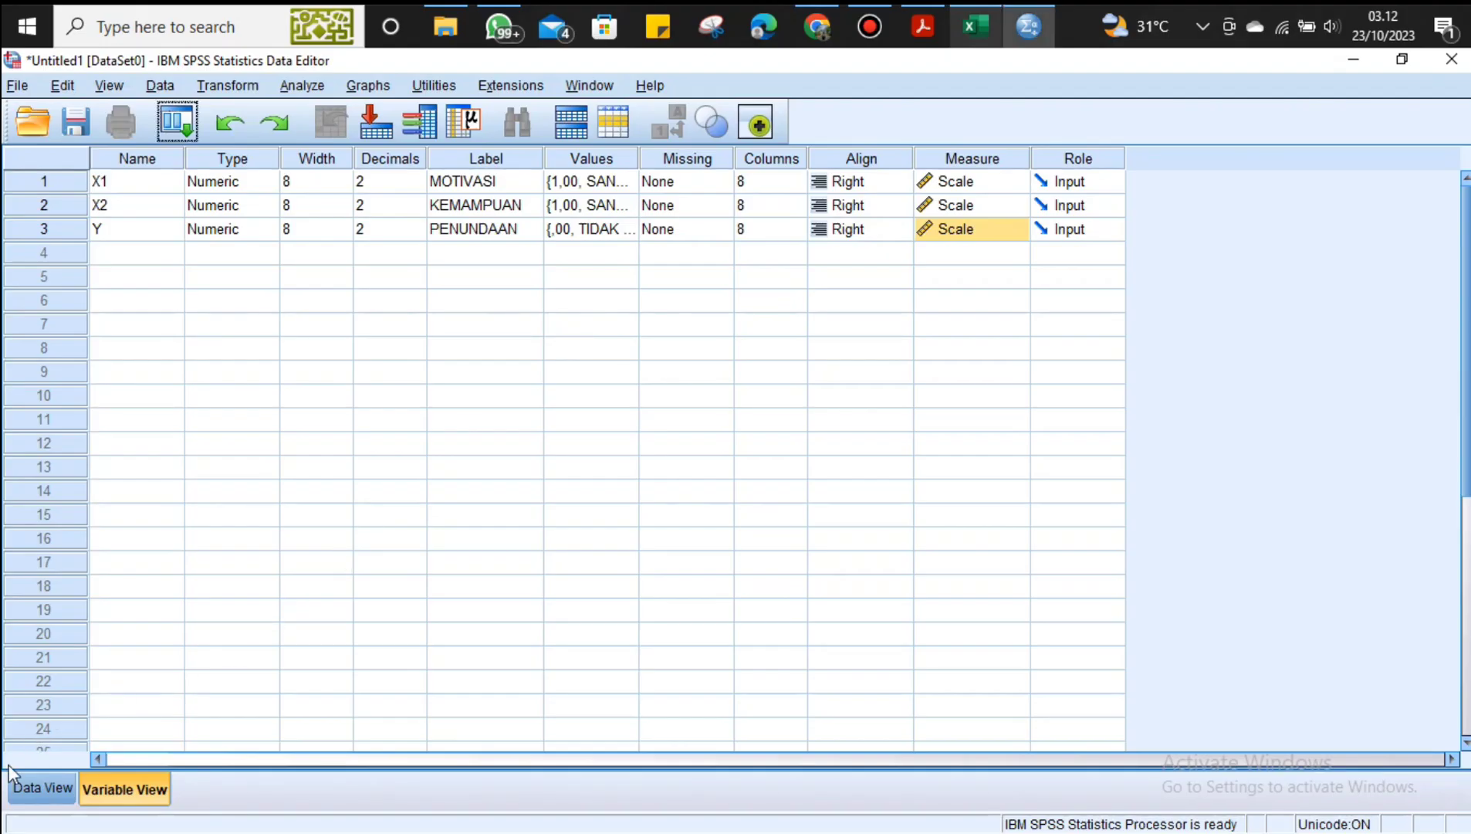
click(43, 788)
click(163, 210)
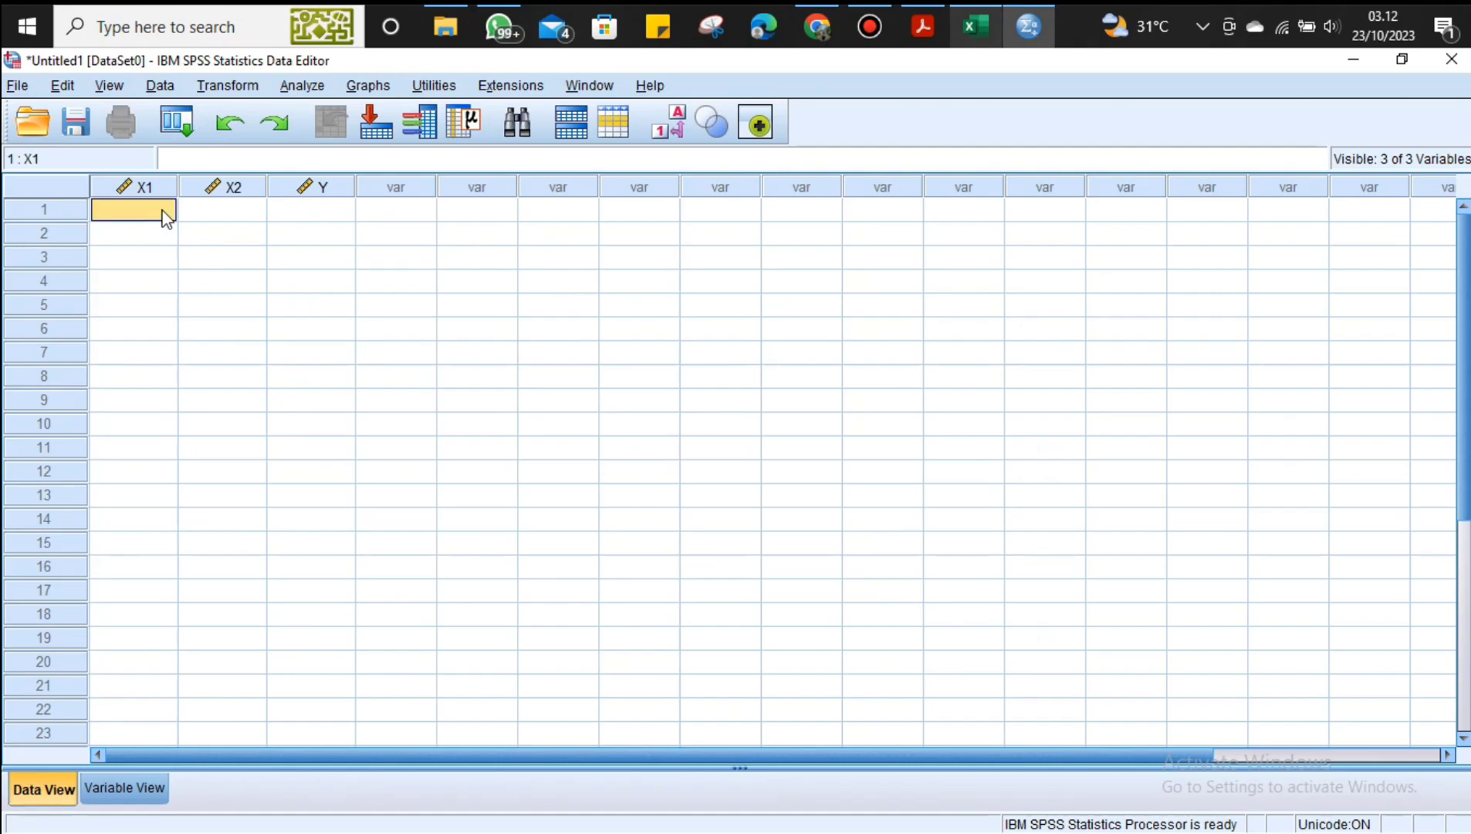
key(ctrl+v)
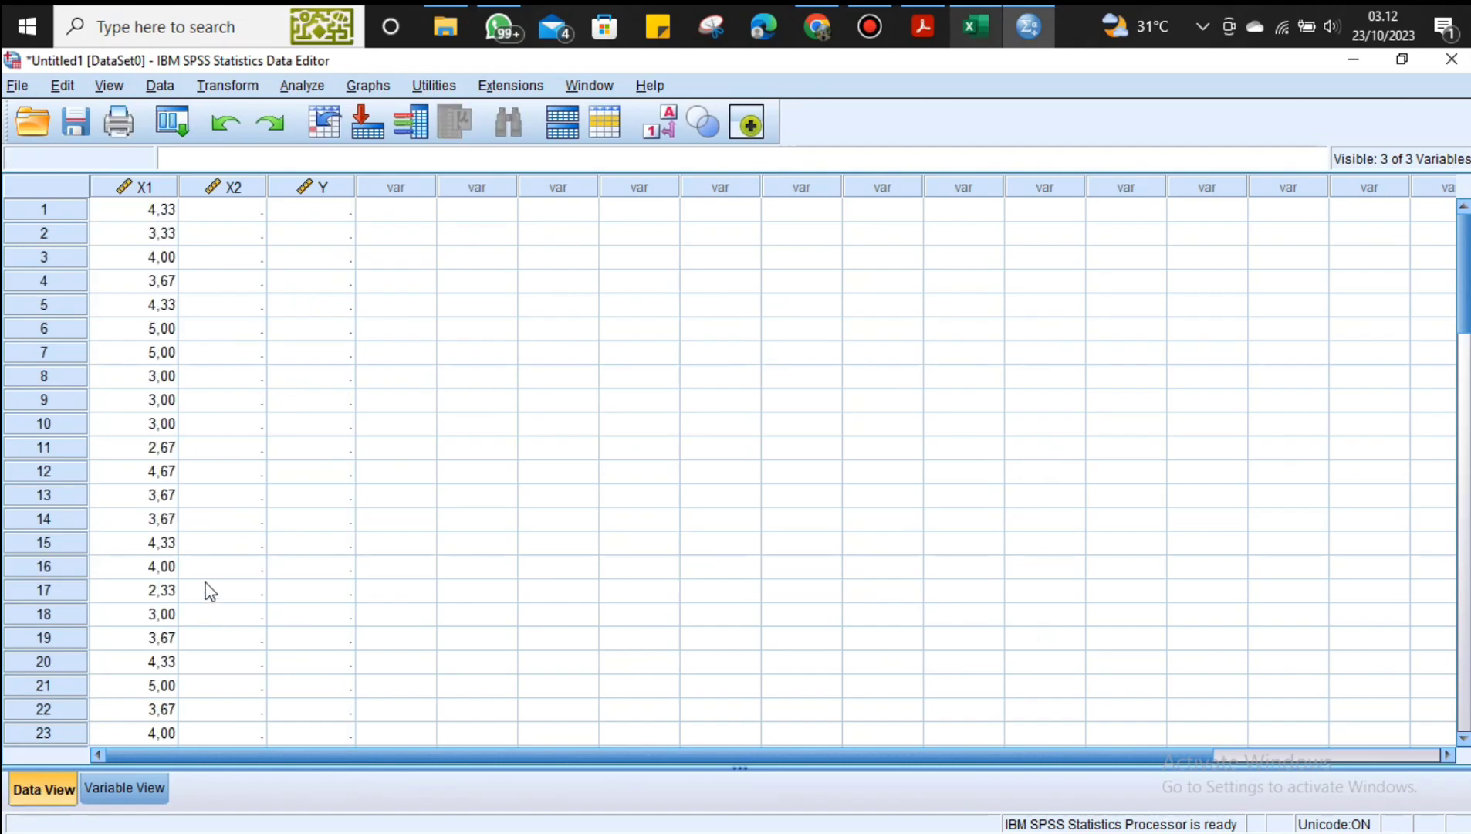
- Switch to the Excel workbook and copy the X2 RATA-RATA values in L3:L64
key(alt+Tab)
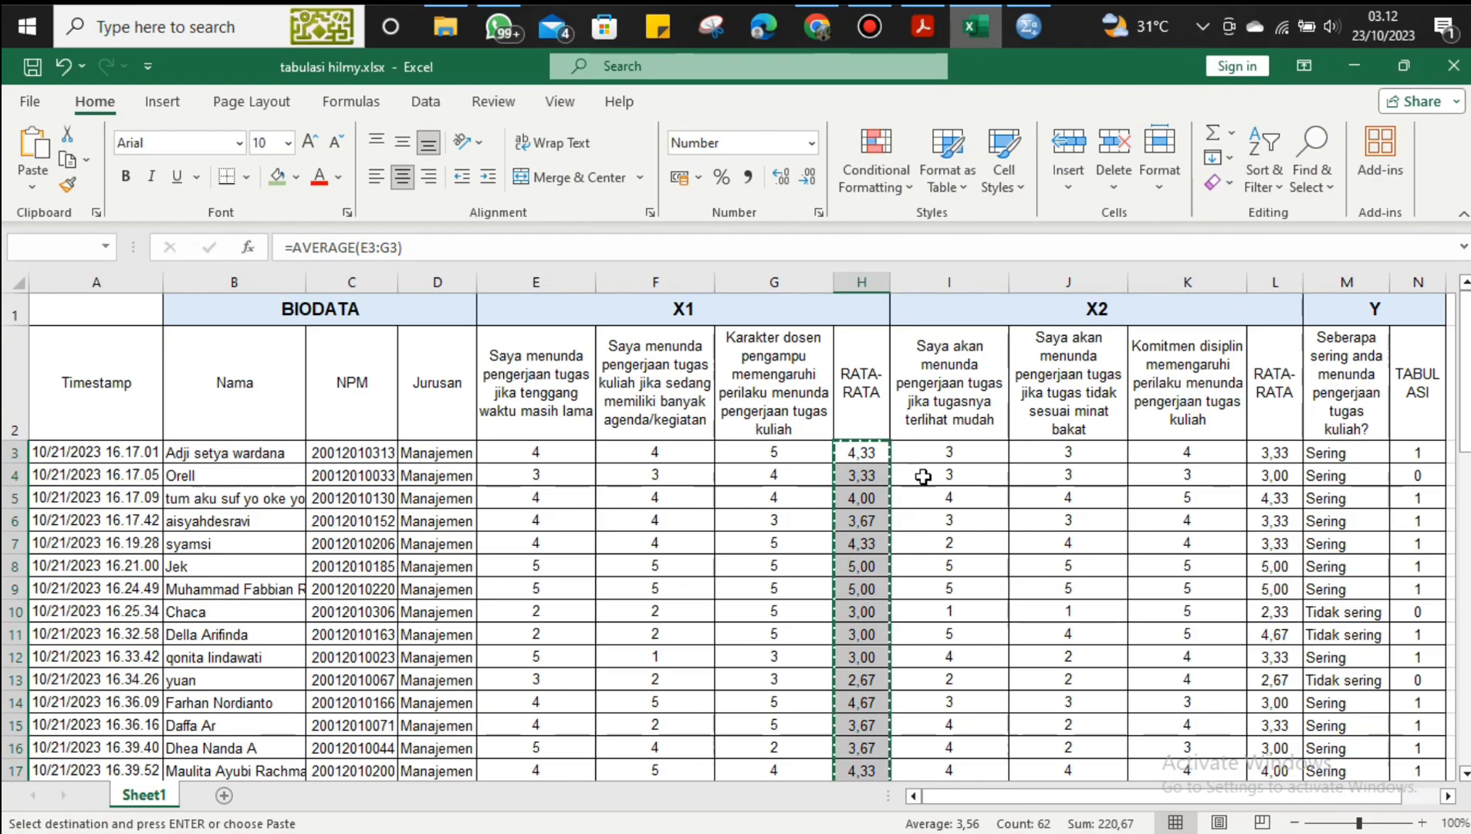
click(1266, 454)
scroll(1263, 532, down, 10)
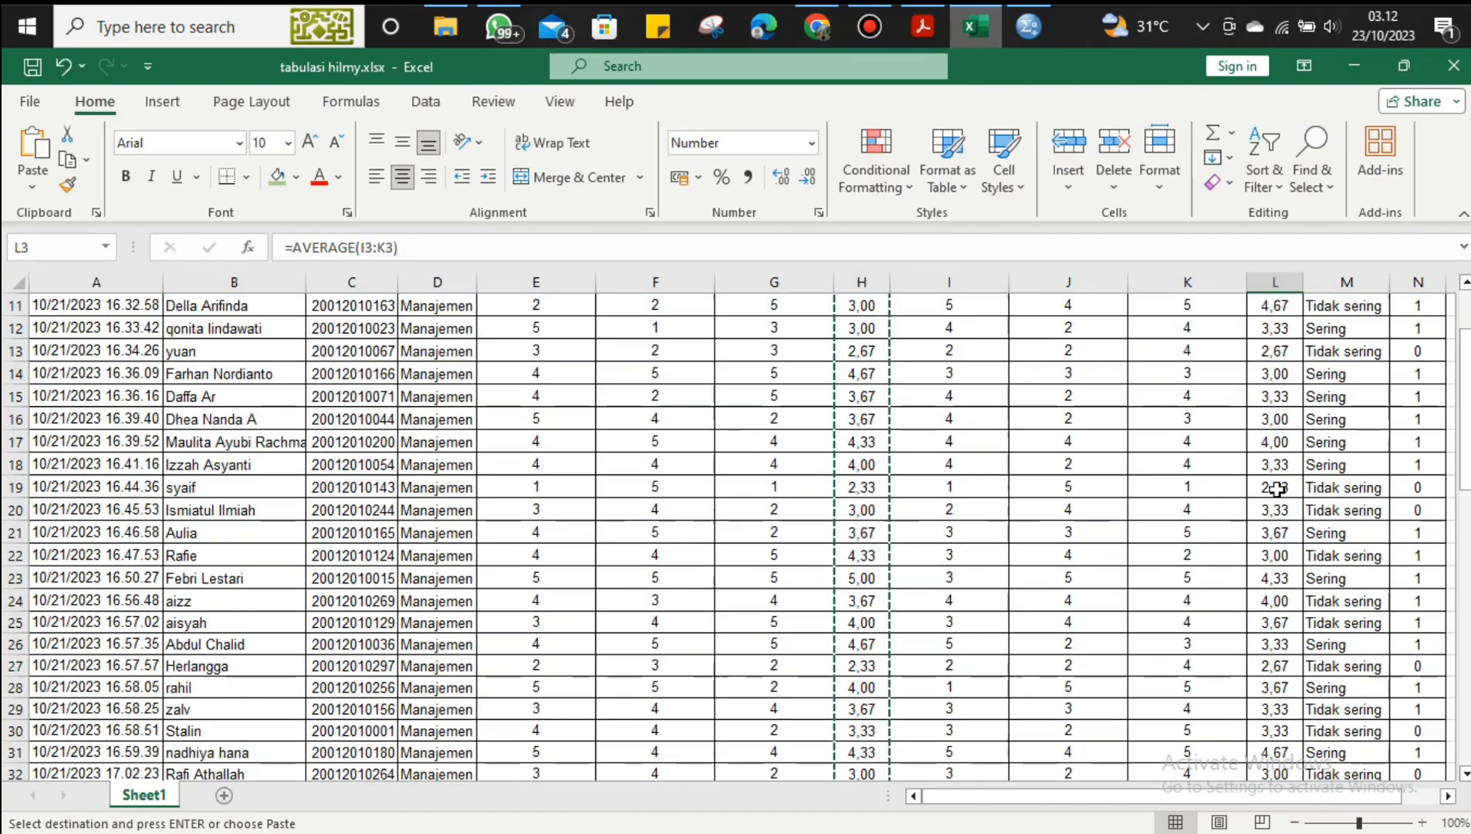
scroll(1262, 531, down, 6)
shift+click(1277, 587)
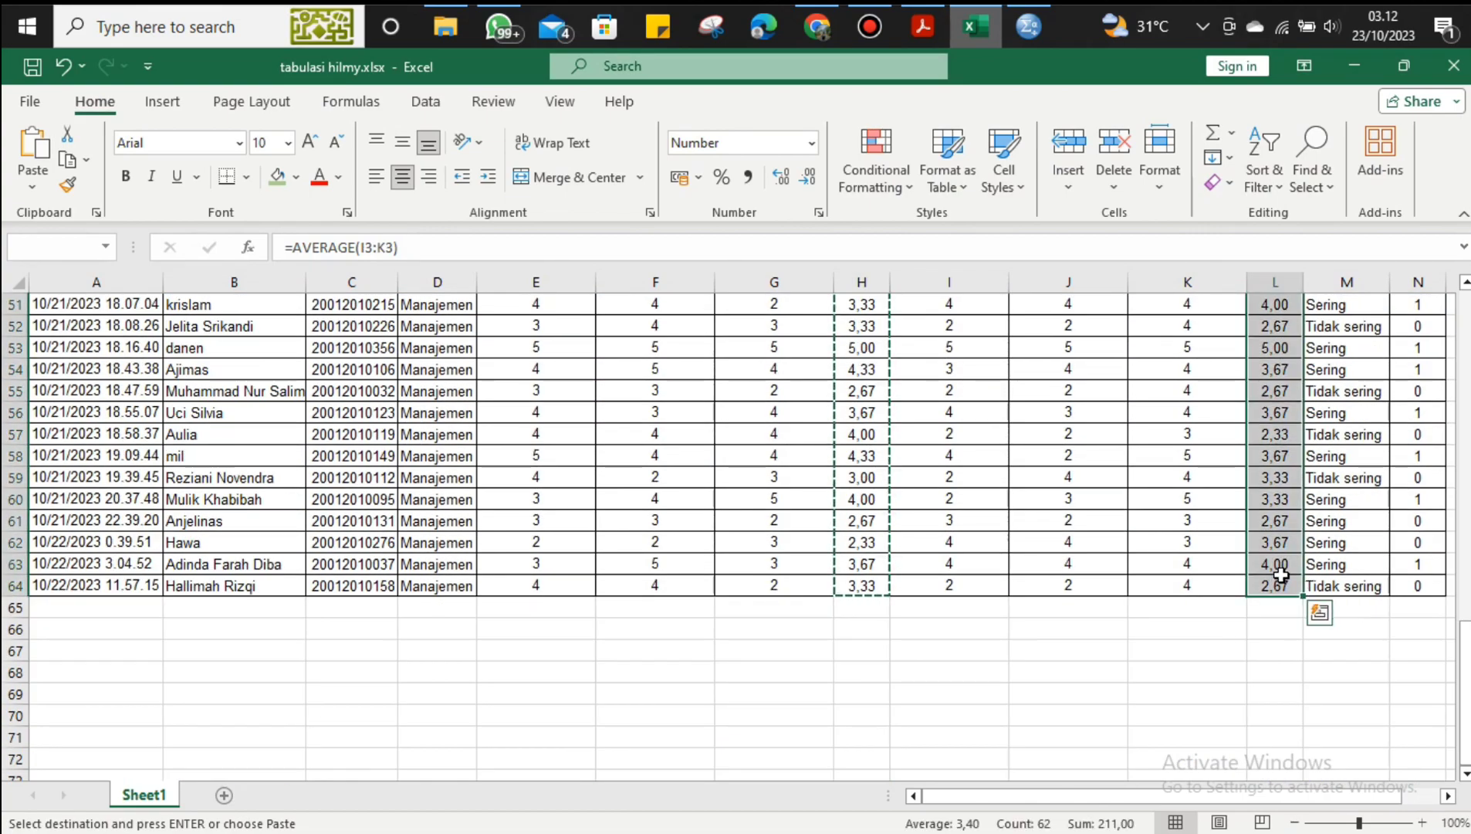
- Switch to SPSS Statistics and paste the copied averages into the X2 column, starting at case 1
key(alt+Tab)
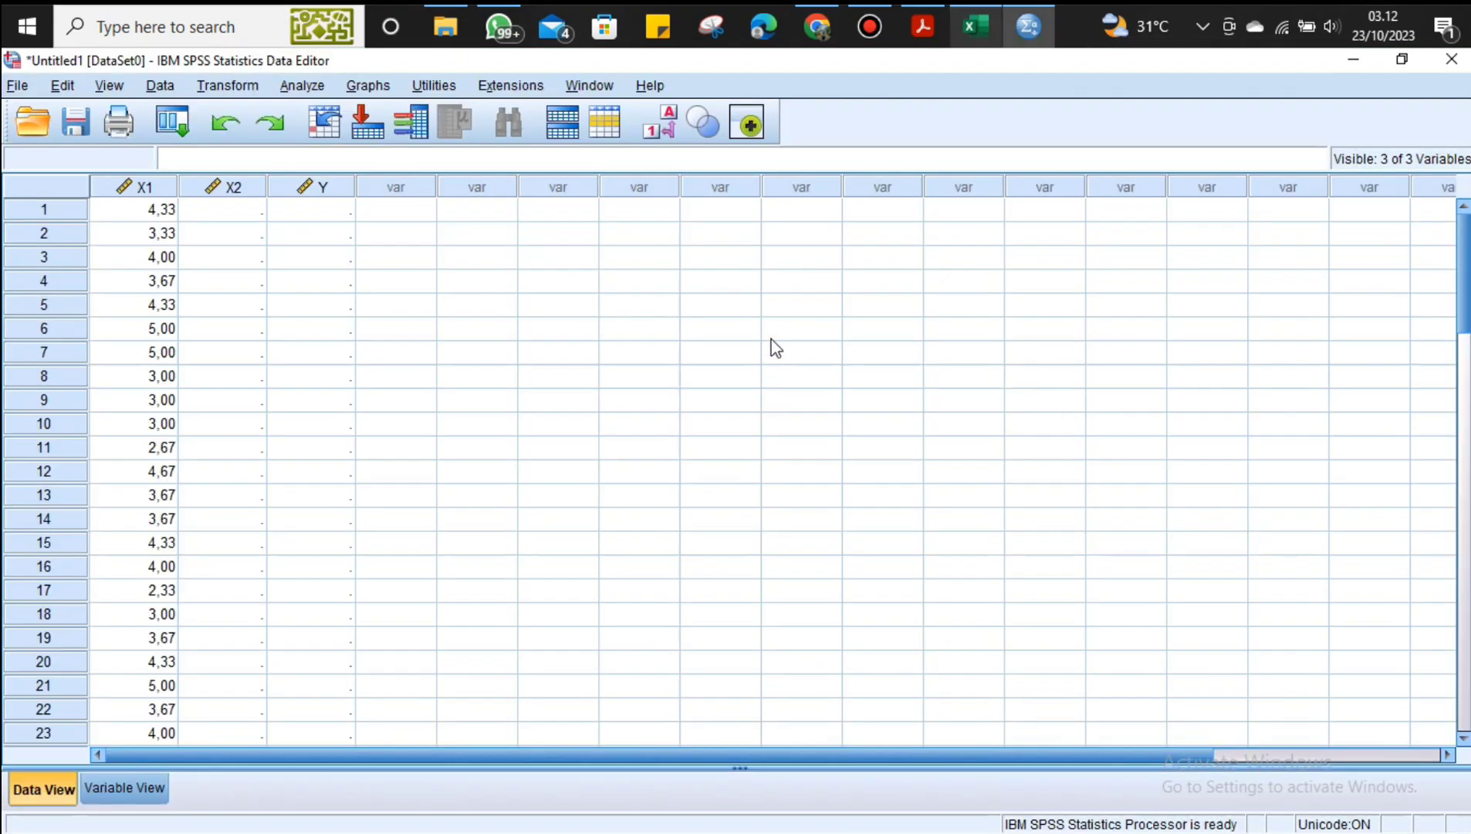
click(249, 215)
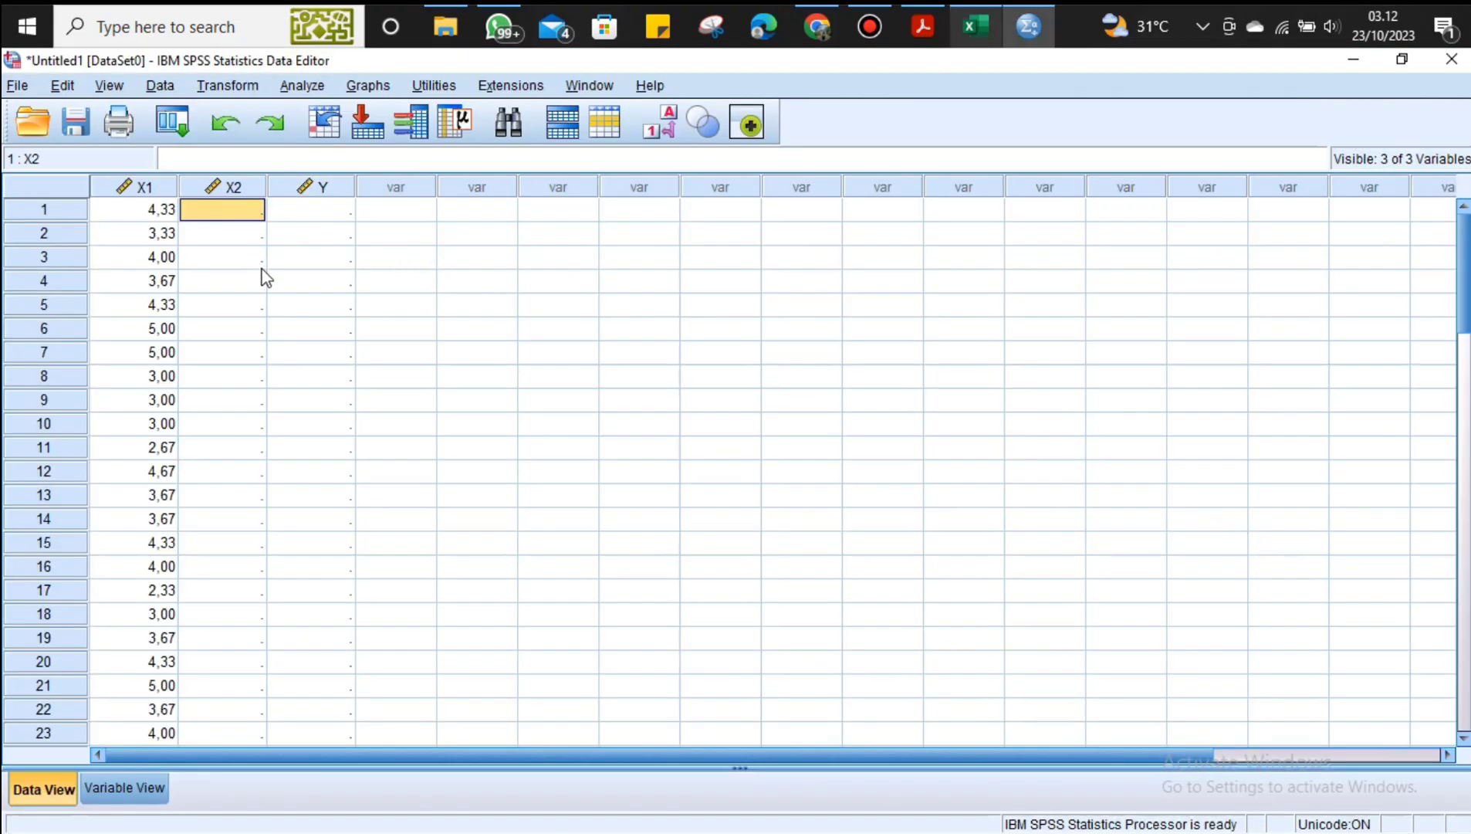
key(ctrl+v)
- Switch to the Excel workbook and copy the TABULASI values for Y in N3:N64
key(alt+Tab)
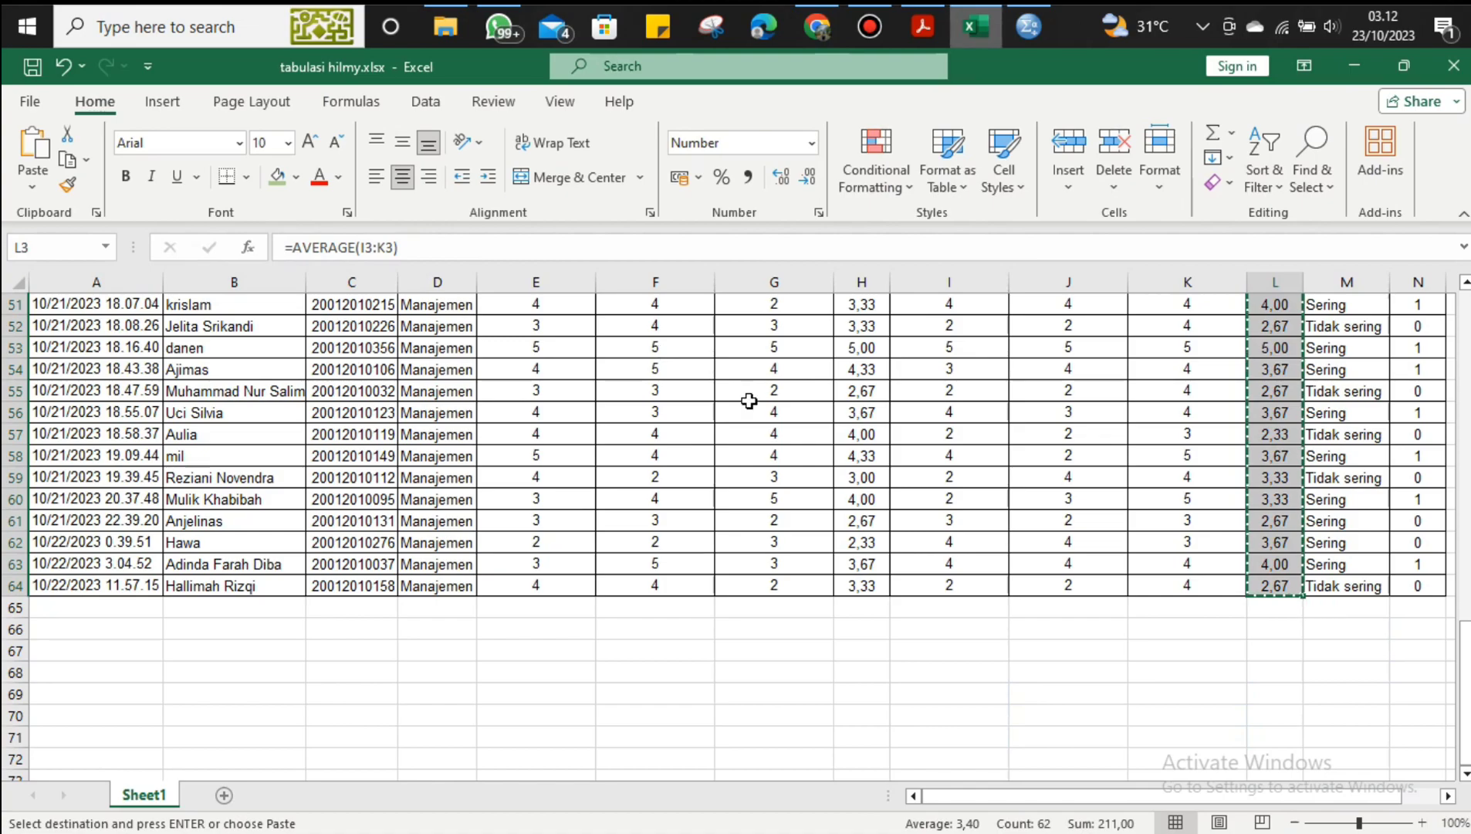
drag(1079, 789, 1242, 792)
scroll(1208, 530, up, 17)
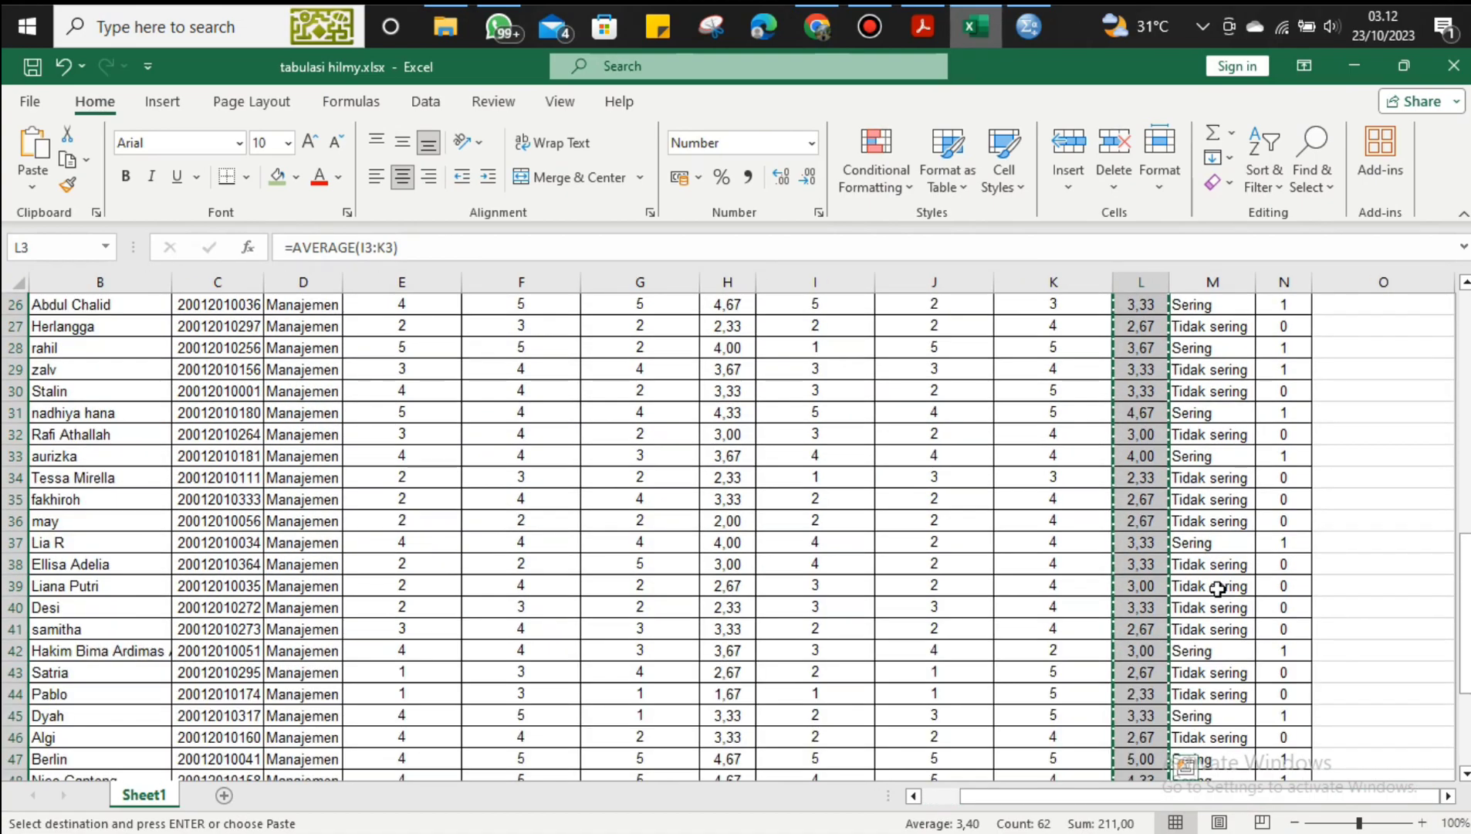
click(1272, 461)
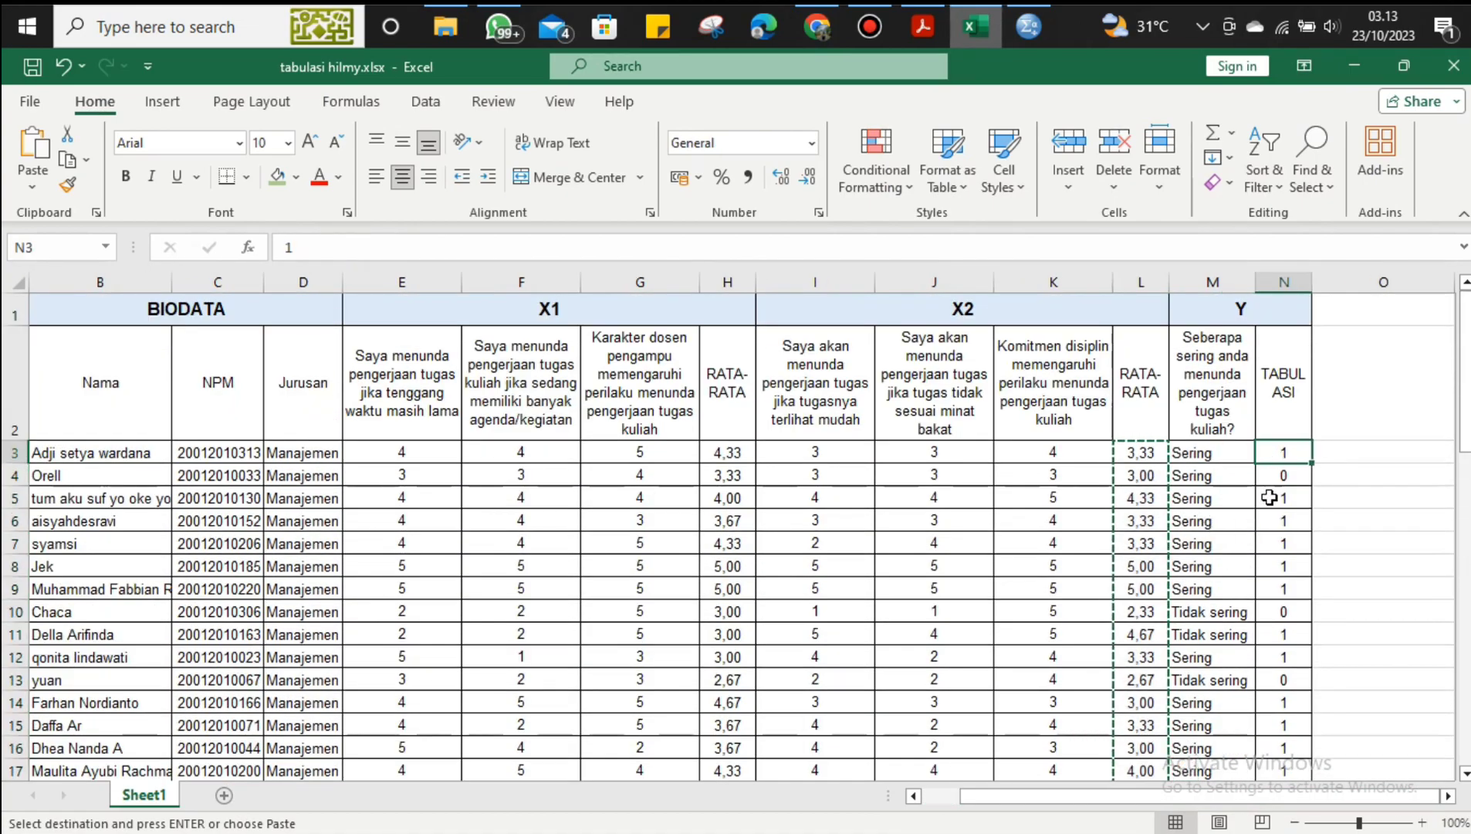
scroll(1289, 588, down, 8)
scroll(1289, 587, down, 7)
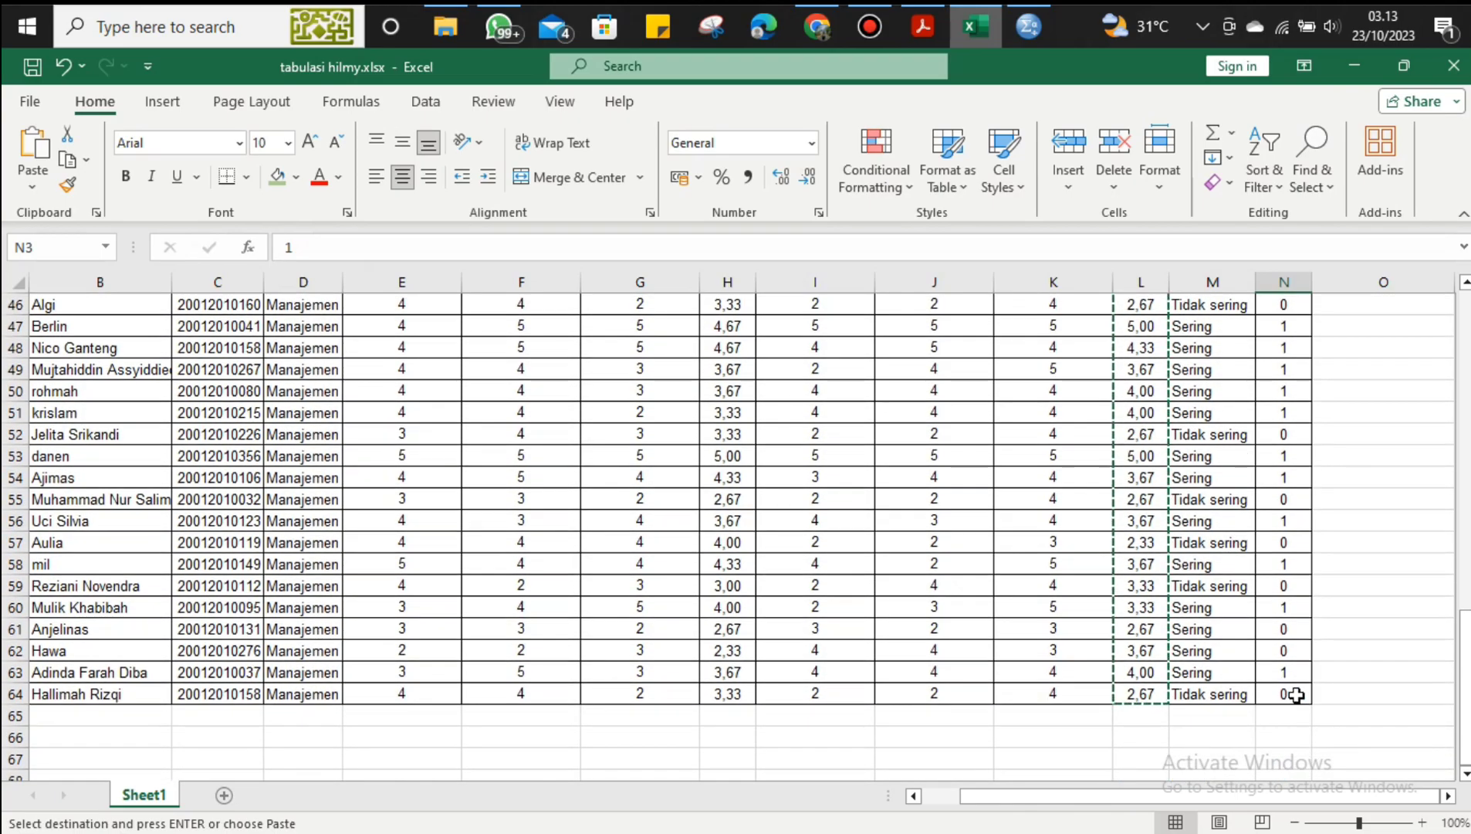
shift+click(1296, 695)
key(ctrl+c)
scroll(988, 525, up, 15)
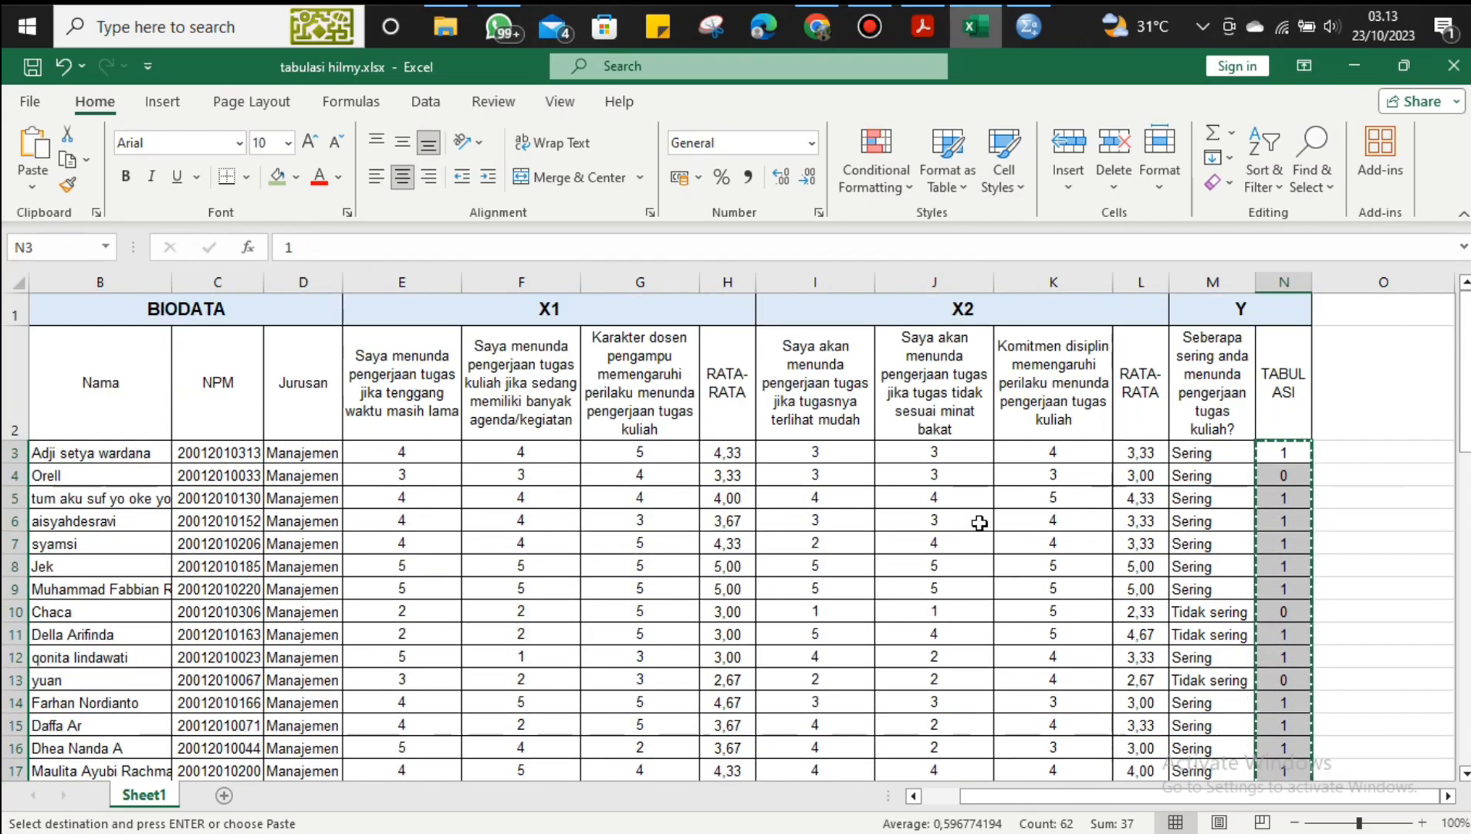
drag(1378, 786, 1347, 787)
- Switch to SPSS Statistics, paste the copied values into the Y column from case 1, and look through the pasted cases
key(alt+Tab)
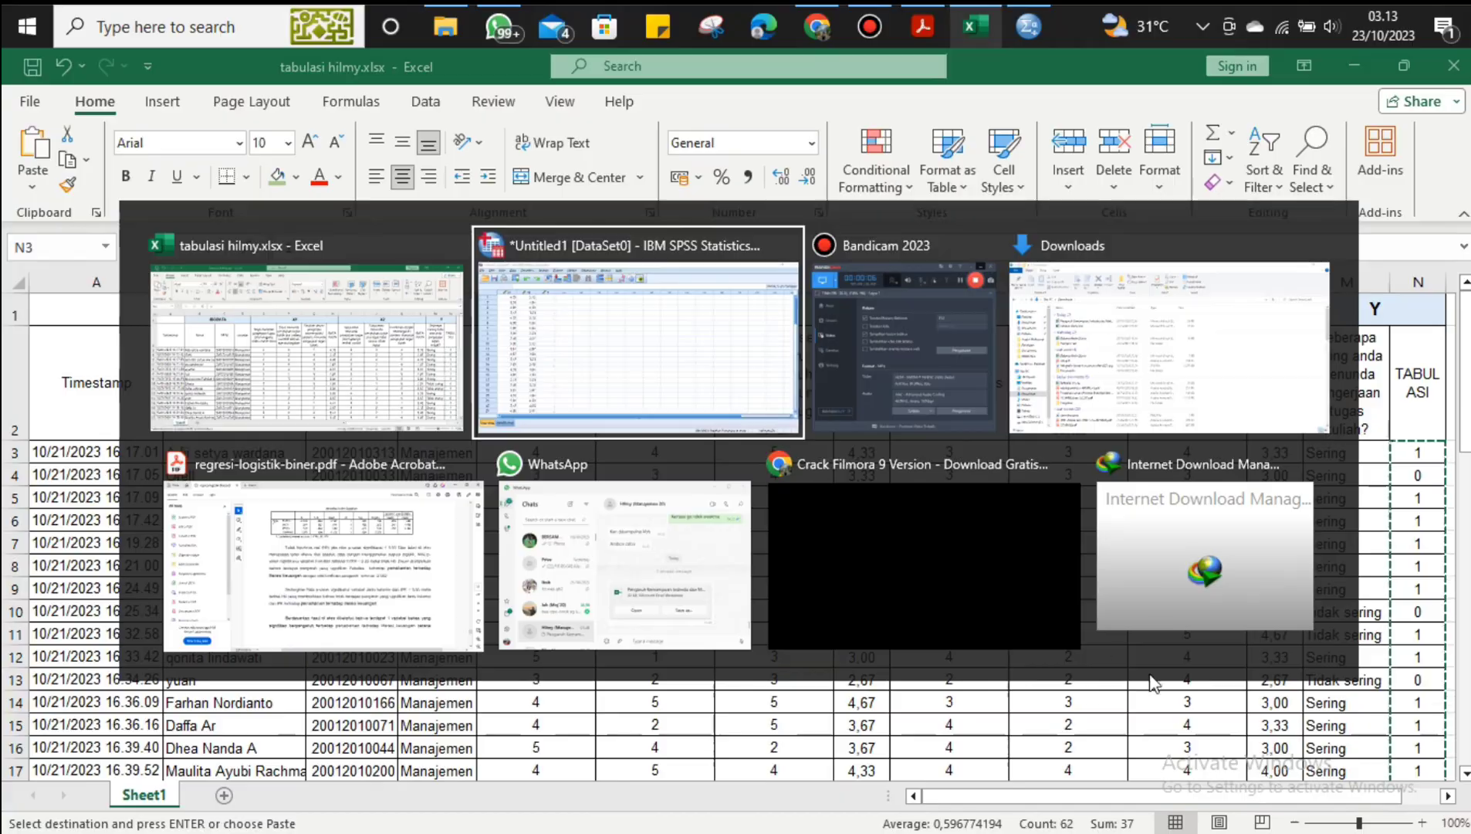
click(344, 211)
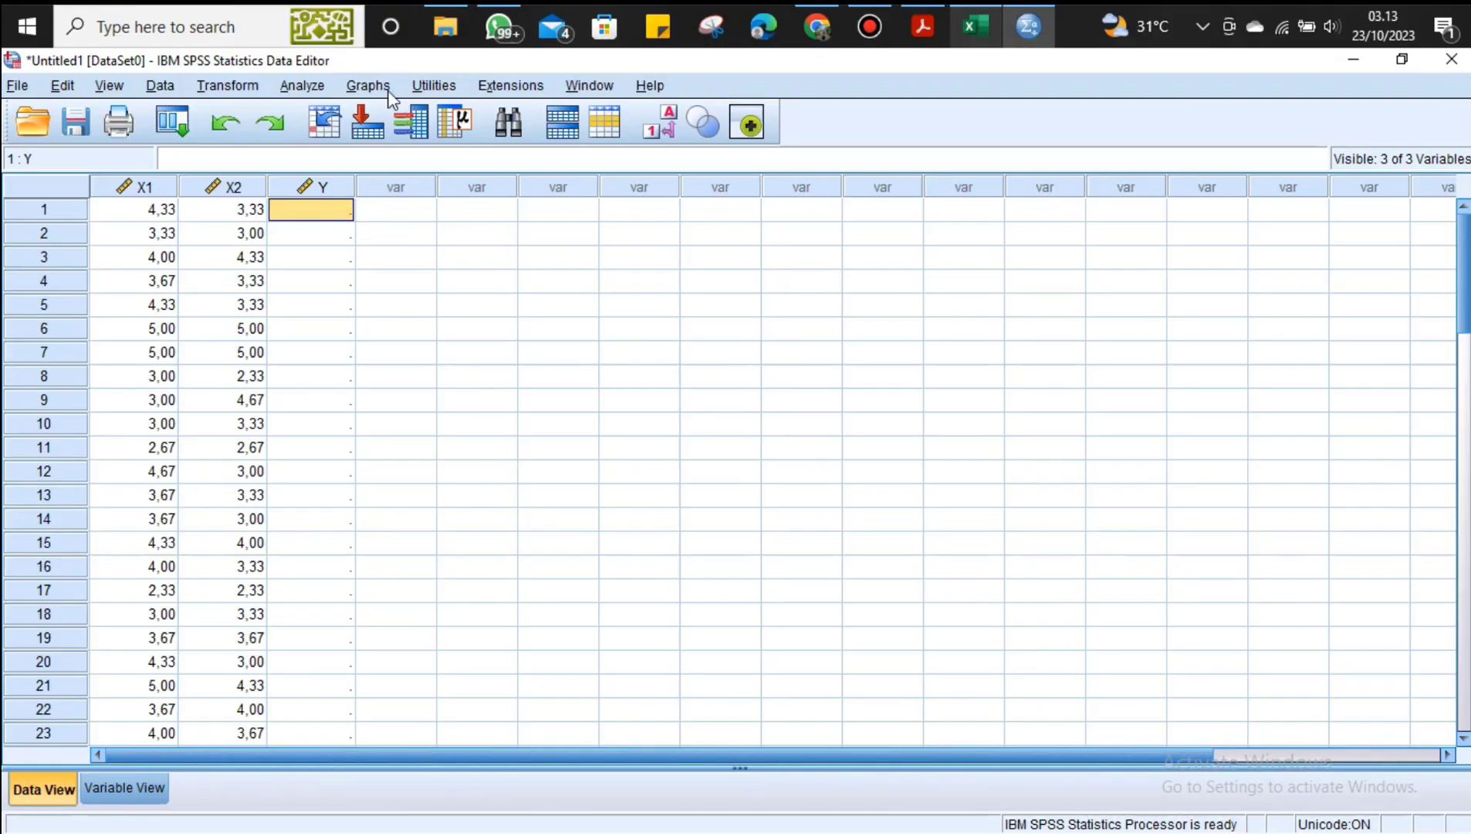
key(ctrl+v)
scroll(377, 440, down, 5)
scroll(365, 493, up, 5)
- Set the decimals of variable Y to 0 in Variable View and return to Data View
click(123, 787)
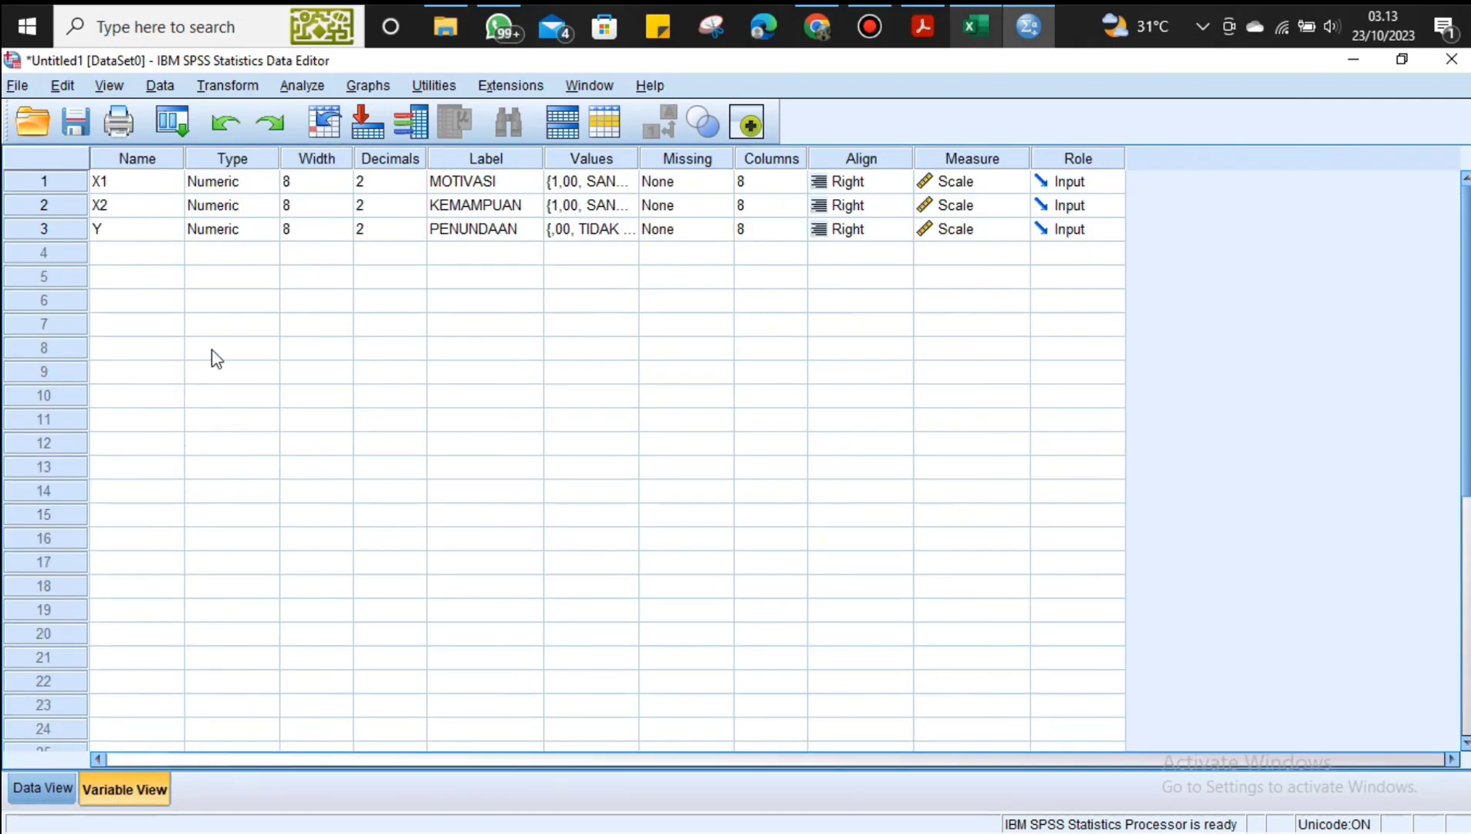
click(375, 229)
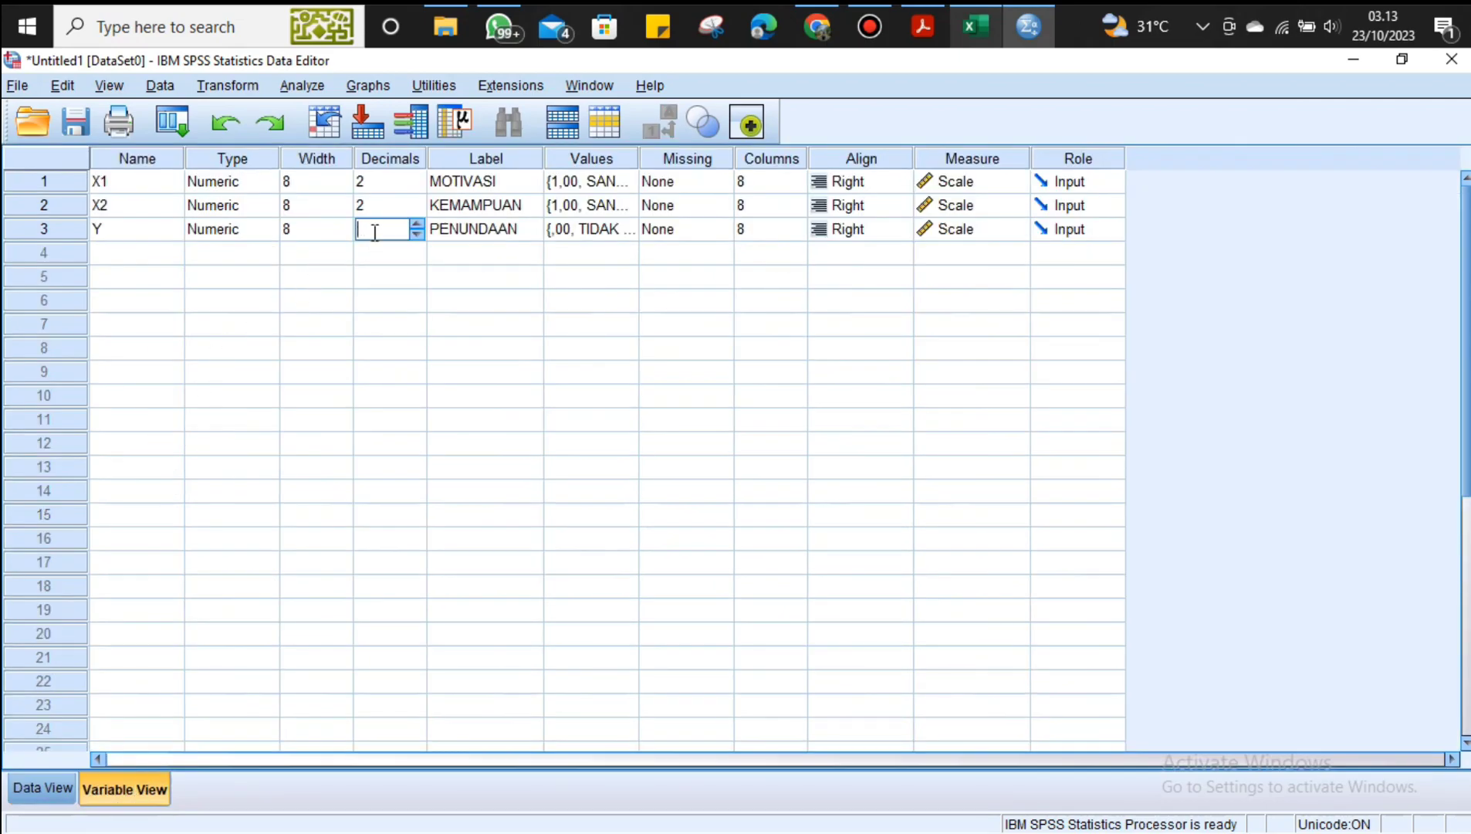
text(0)
key(Tab)
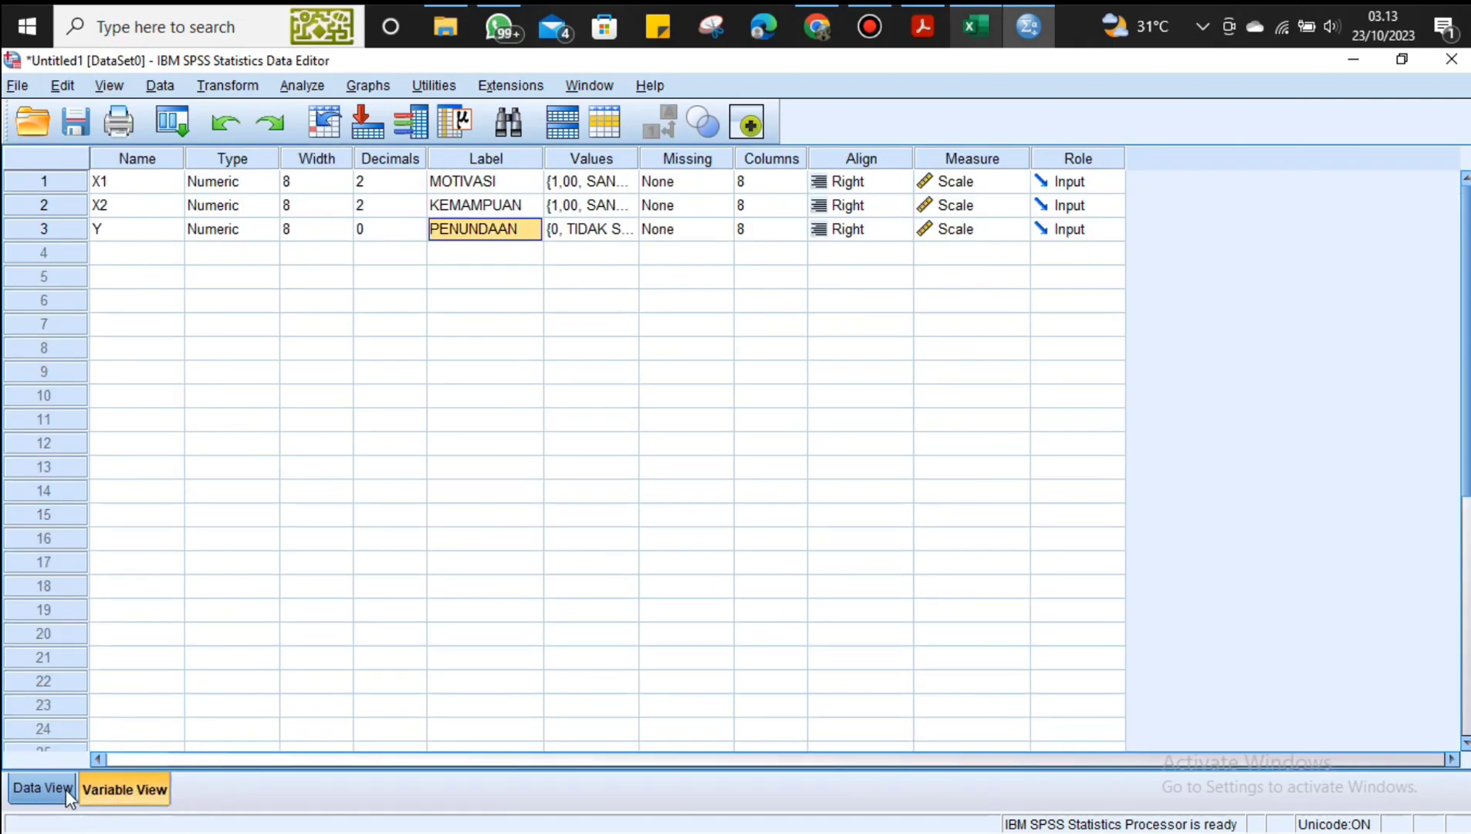
click(44, 788)
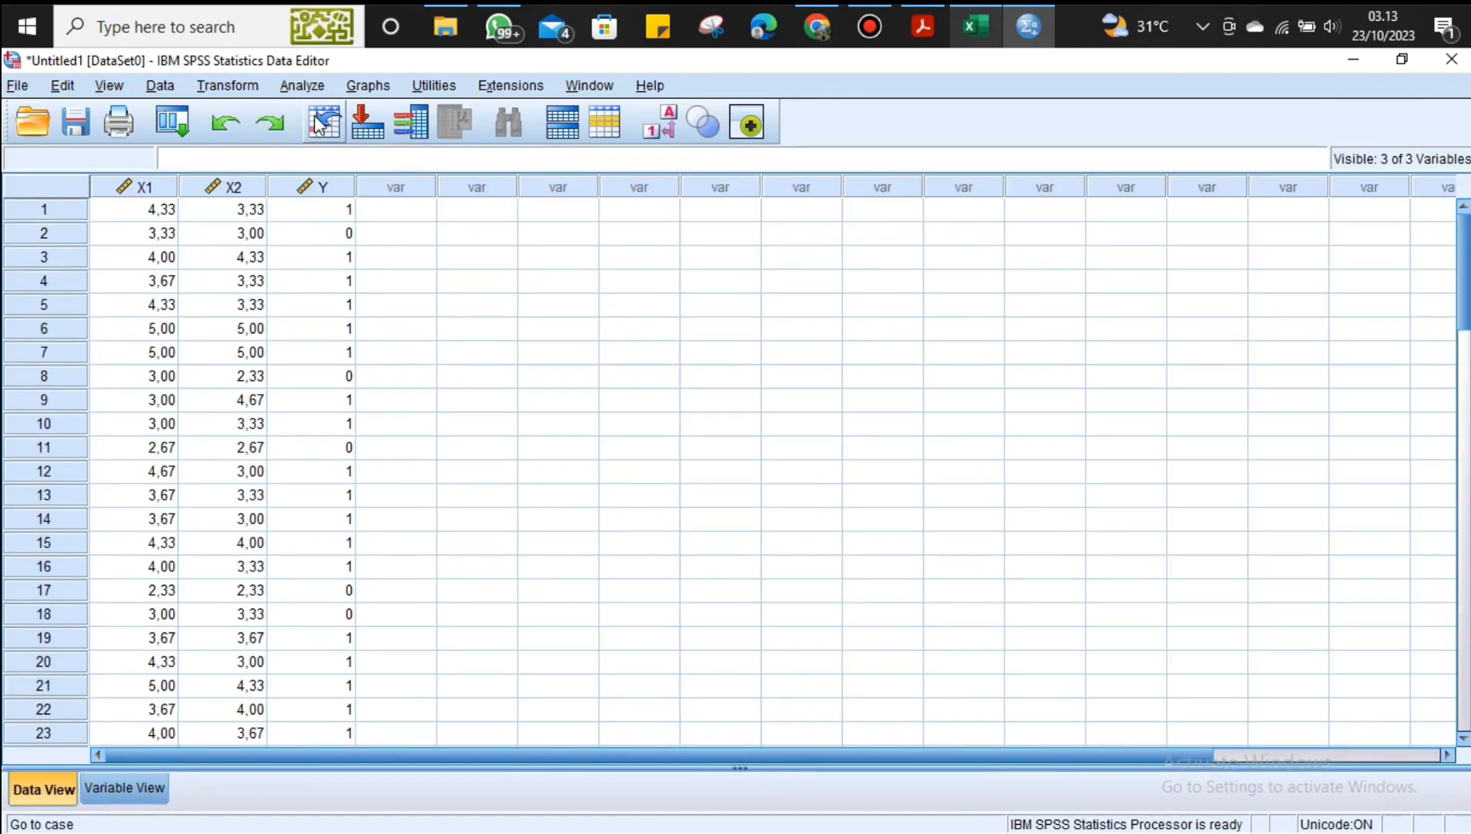
click(302, 85)
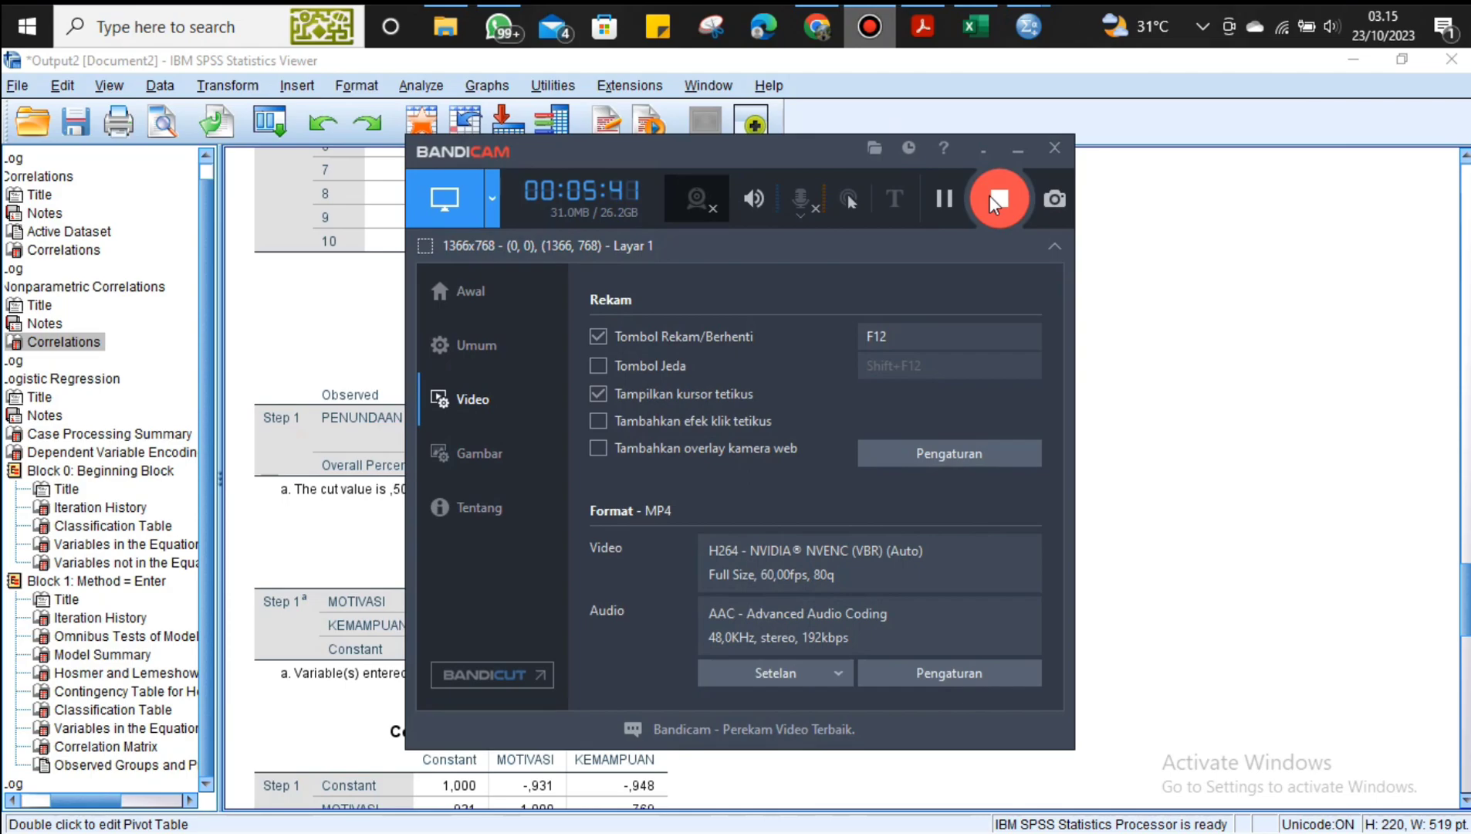
click(996, 199)
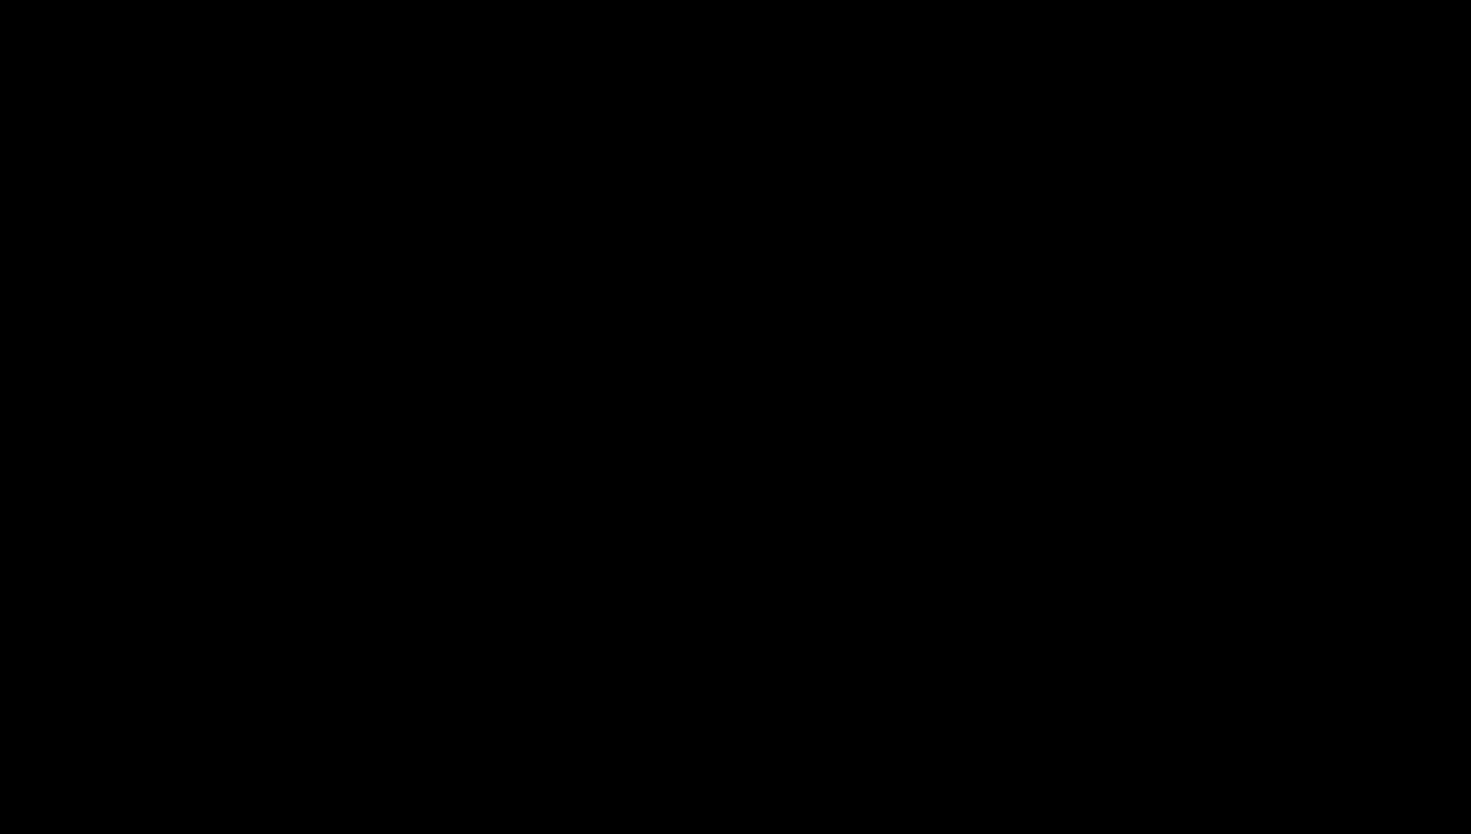